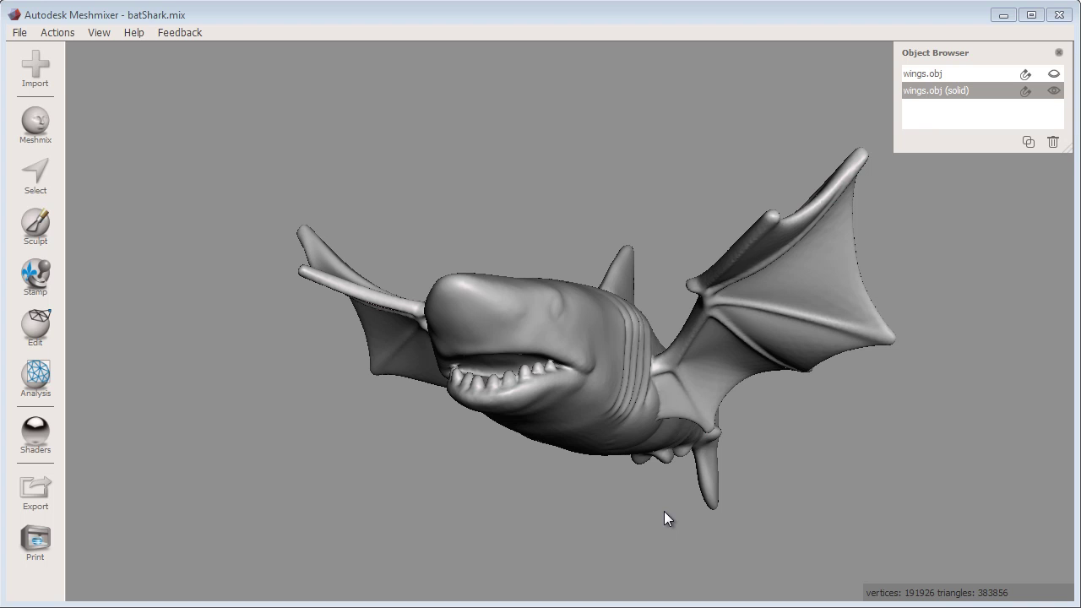
Set up surface sculpting with the PaintVertex brush for coloring the shark model.
right_click_drag(808, 385, 684, 452)
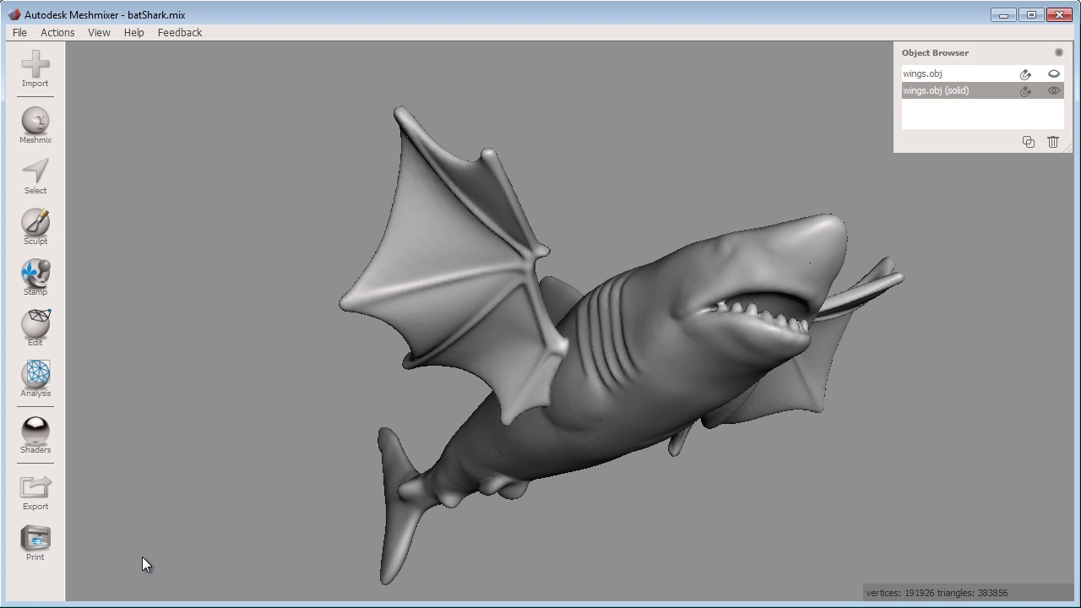
right_click_drag(473, 413, 625, 445)
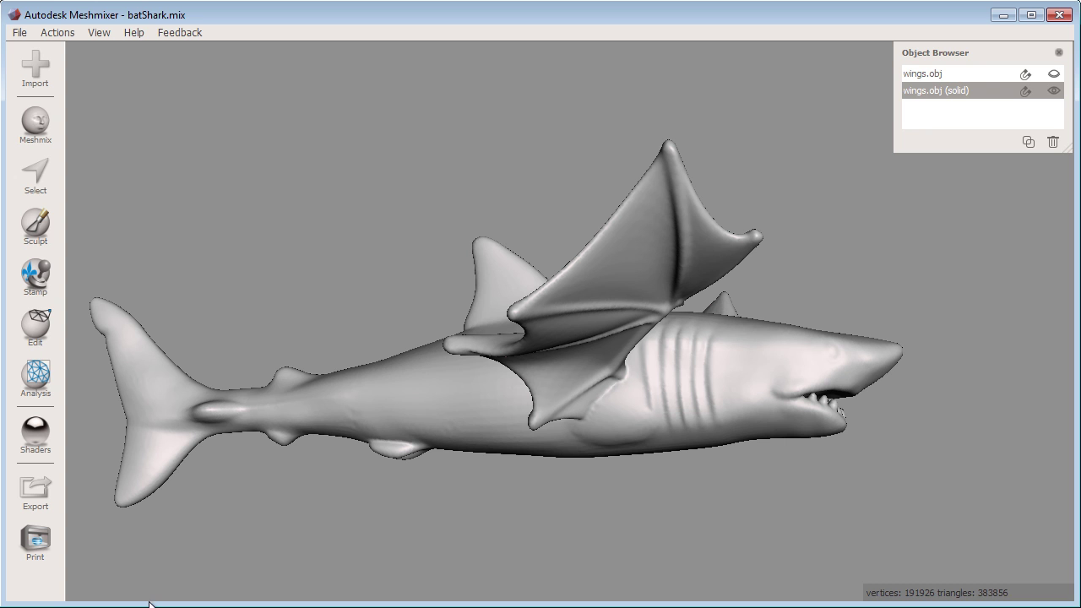
left_click(36, 225)
left_click(135, 93)
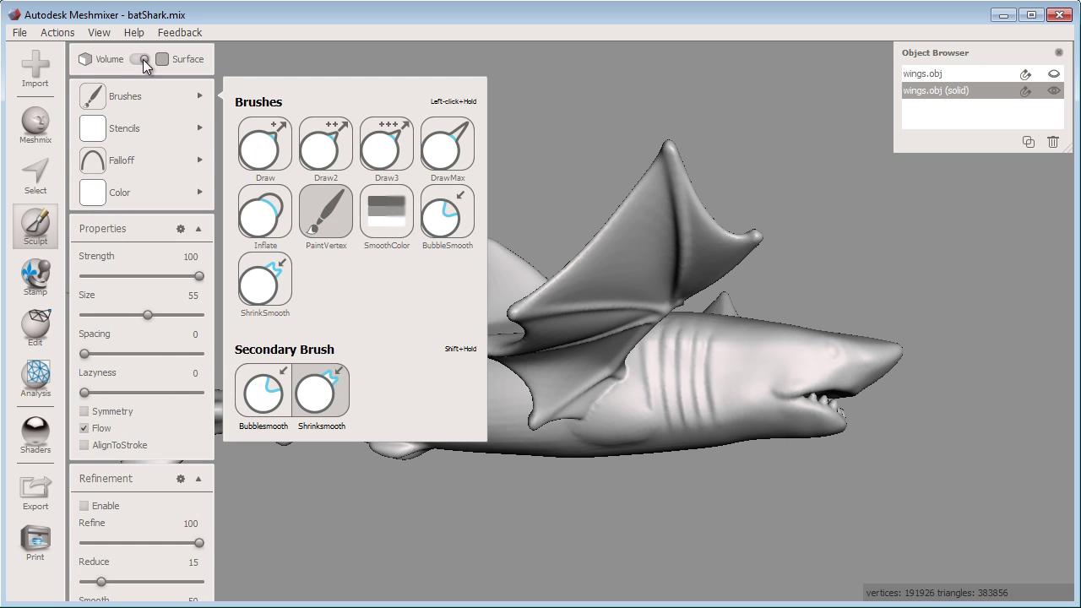
left_click(143, 58)
left_click(137, 59)
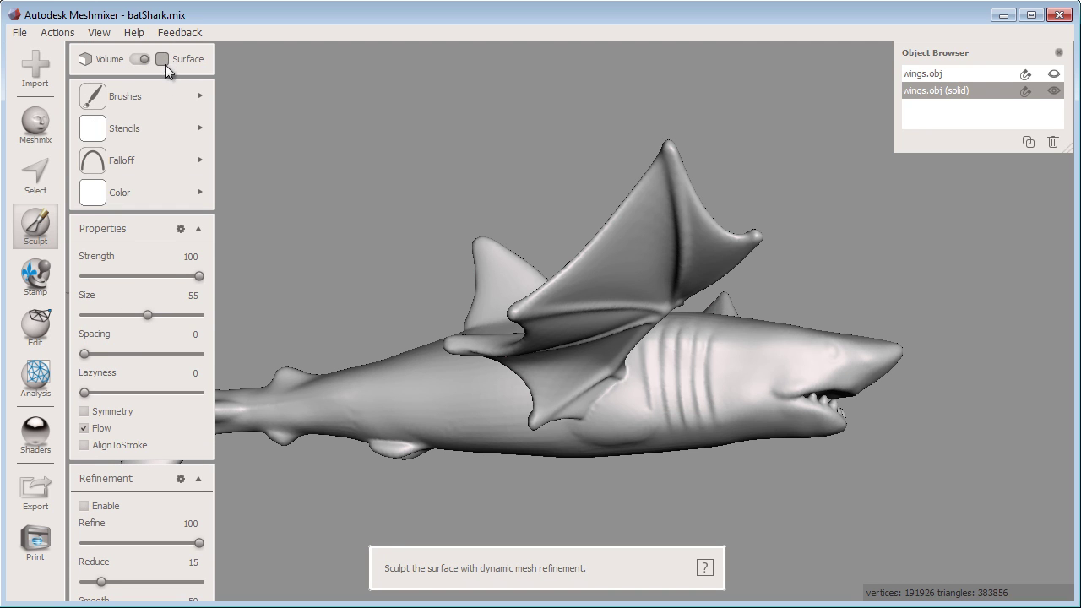
left_click(158, 96)
left_click(322, 218)
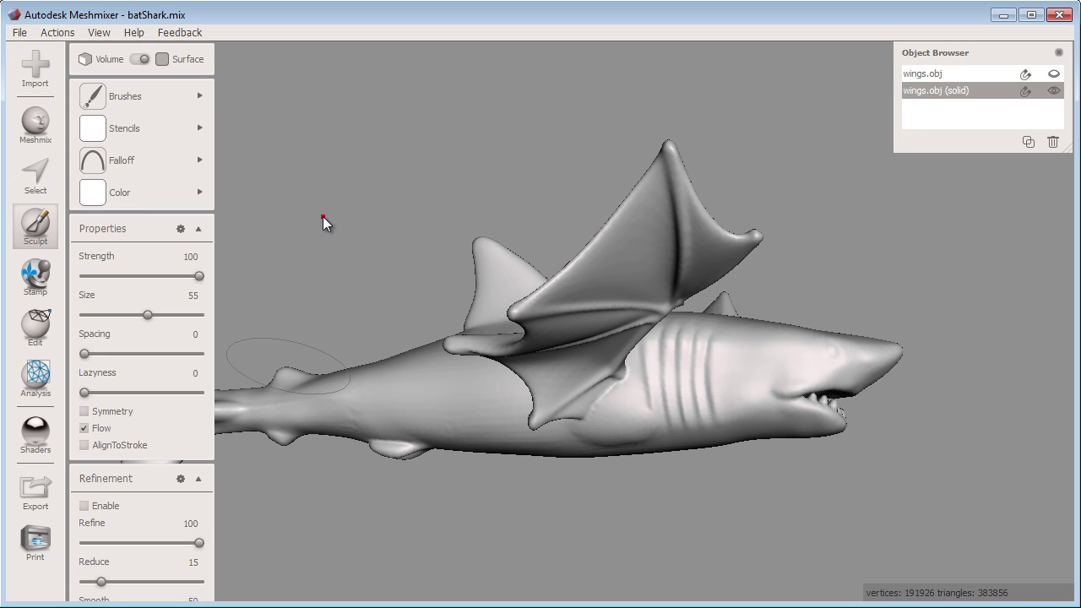
Set the paint color to a light blue.
left_click(154, 191)
left_click(250, 241)
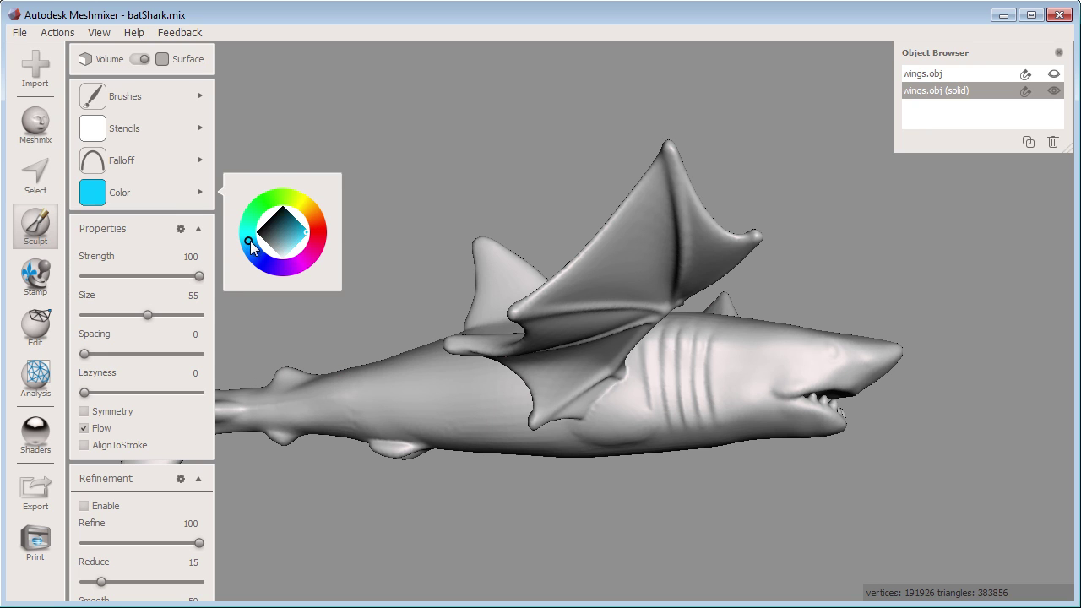
left_click(288, 251)
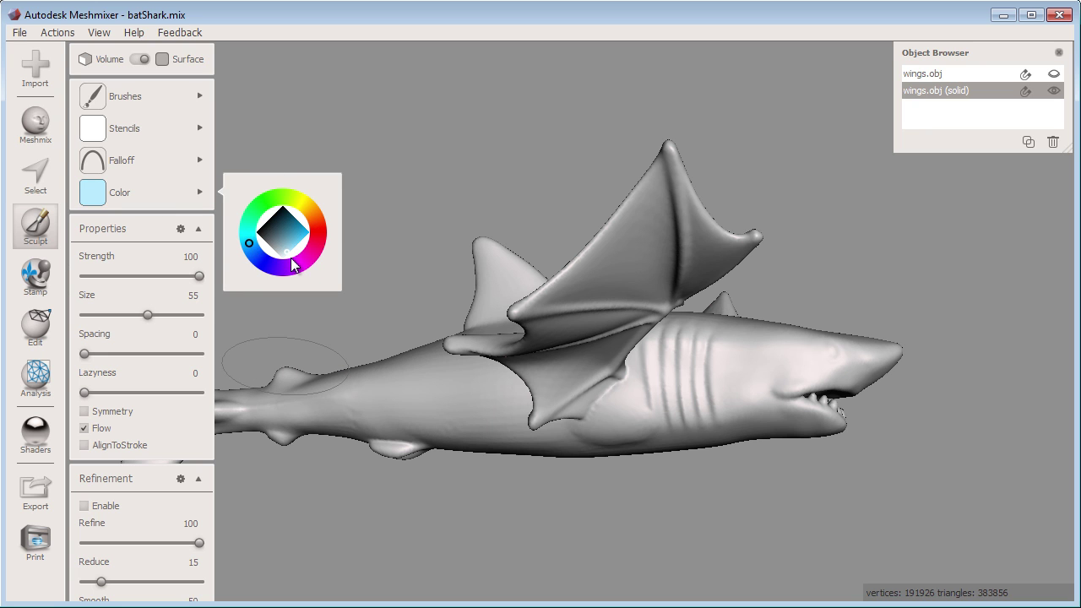
left_click_drag(289, 258, 287, 251)
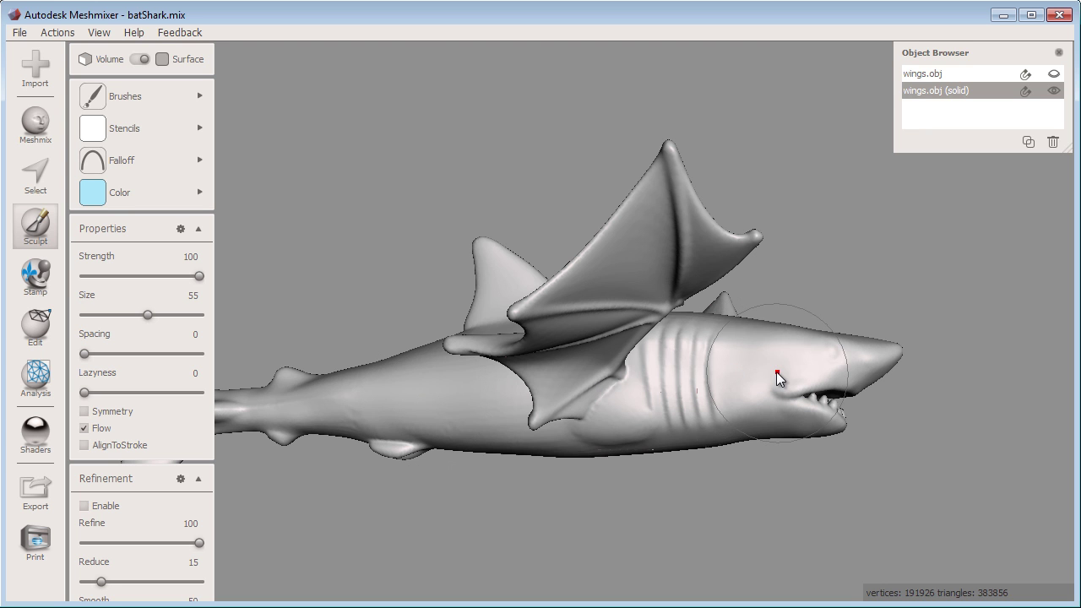
Paint the shark's head, body and wings light blue with a brush size of 55.
right_click_drag(736, 383, 647, 377)
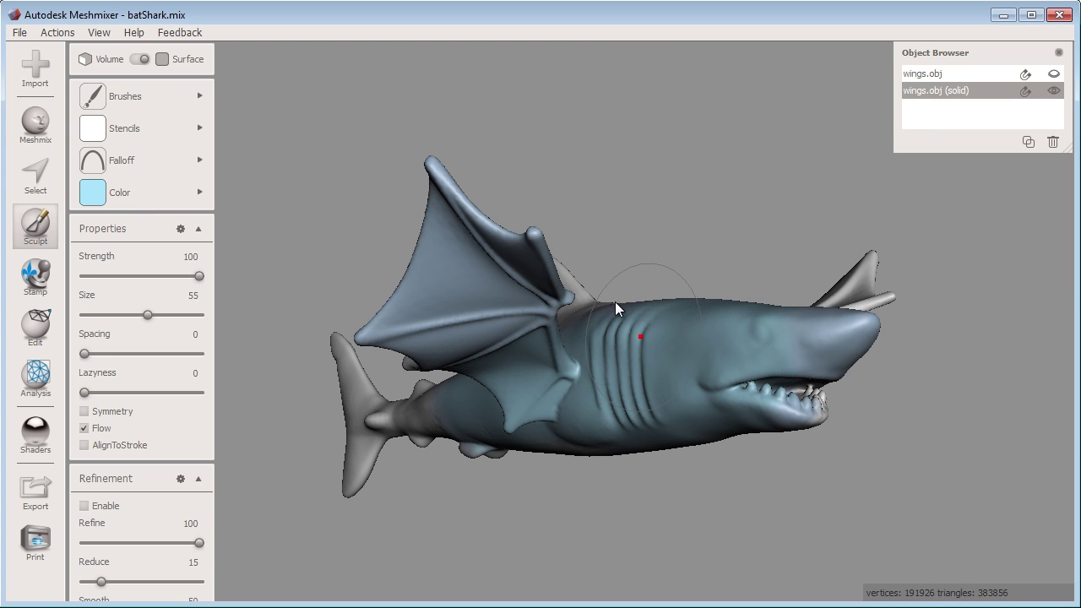
right_click_drag(605, 468, 358, 439)
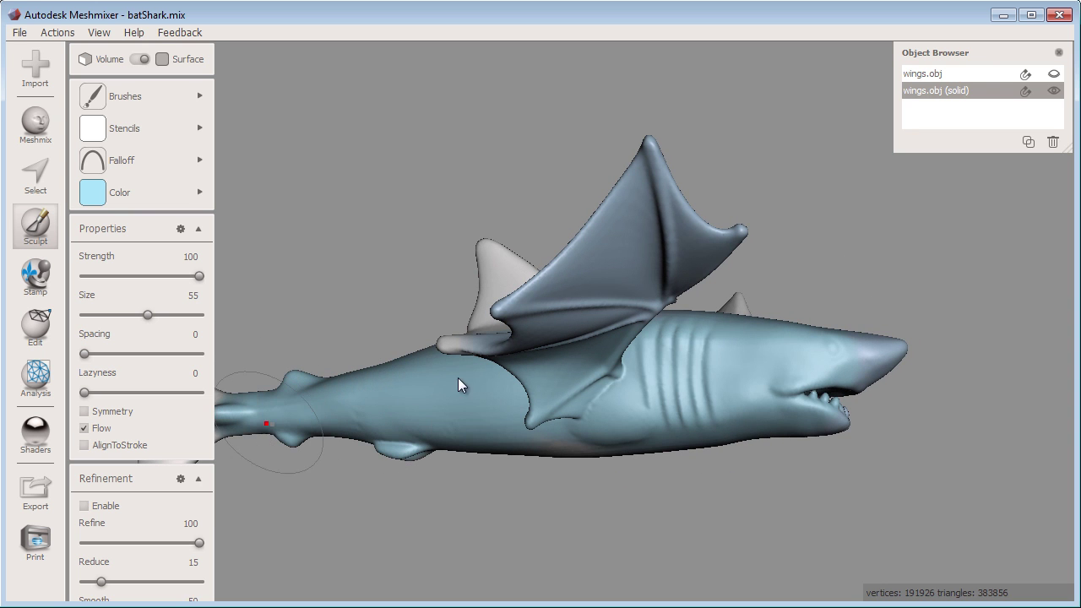
right_click_drag(471, 352, 661, 485)
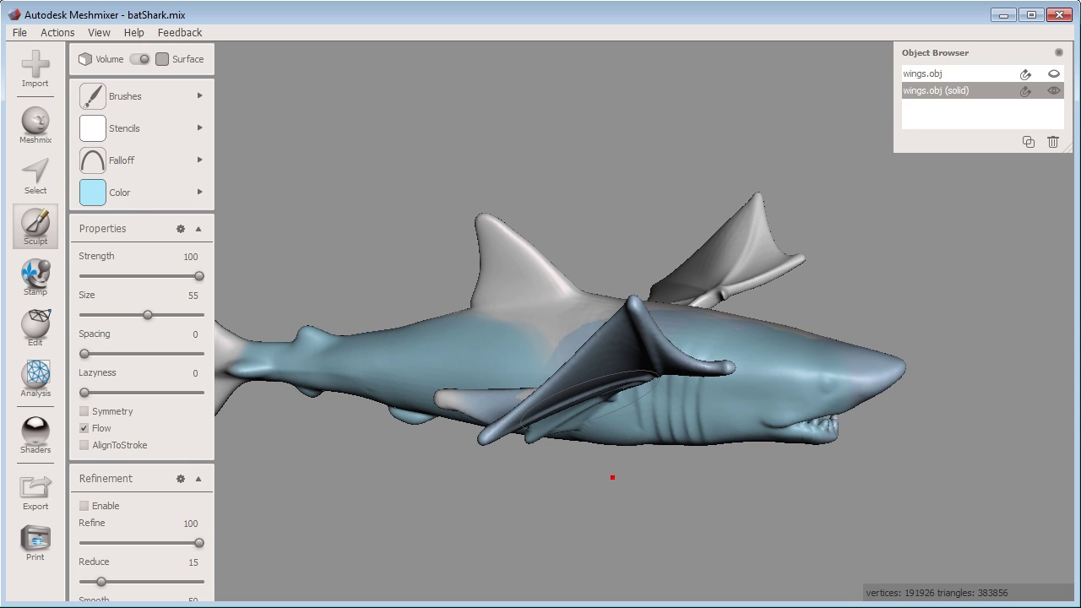
left_click_drag(1080, 507, 760, 247)
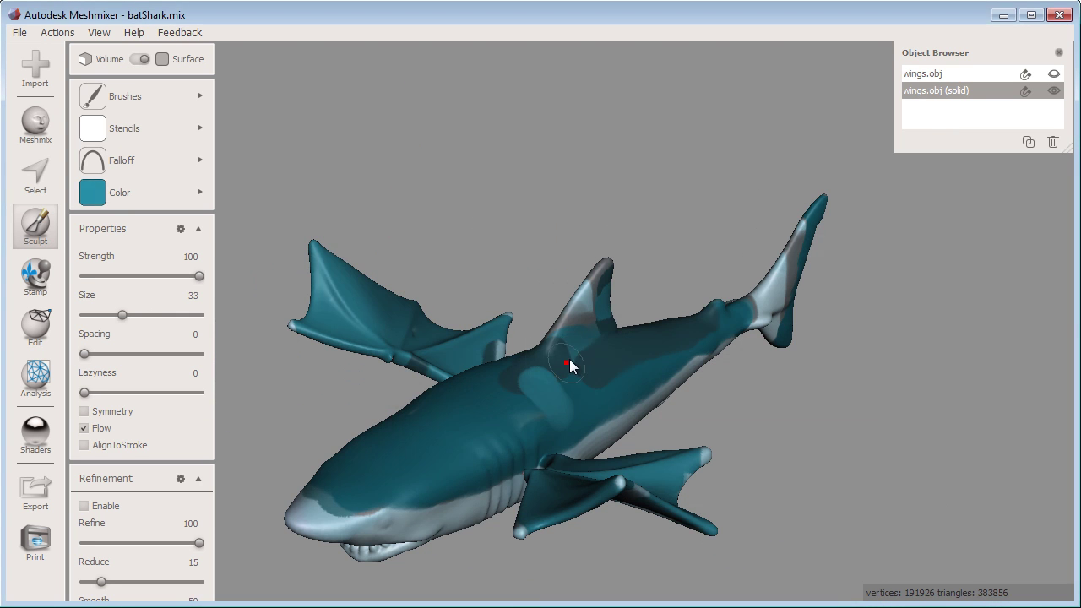
Choose a darker teal and paint patches over the shark's back, fins and wings with a brush size of 33.
left_click(143, 192)
left_click(286, 223)
mouse_move(595, 355)
left_mouse_down()
mouse_move(545, 385)
mouse_move(545, 372)
left_mouse_up()
right_click_drag(544, 372, 861, 359)
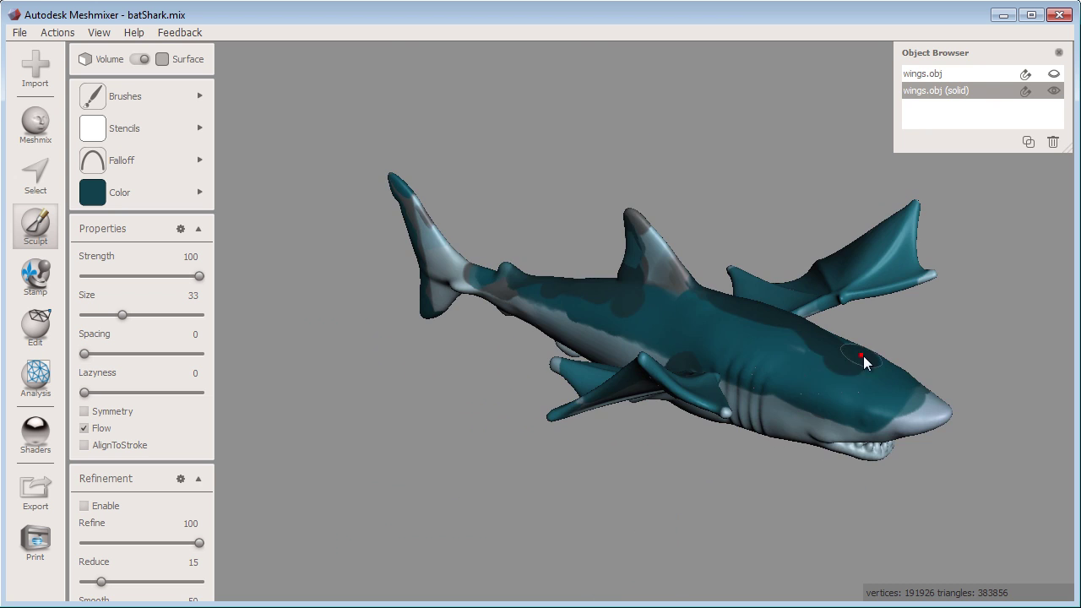
left_click_drag(861, 359, 528, 279)
mouse_move(527, 279)
right_mouse_down()
mouse_move(571, 401)
mouse_move(763, 363)
mouse_move(552, 536)
mouse_move(511, 405)
mouse_move(646, 560)
mouse_move(380, 320)
right_mouse_up()
mouse_move(380, 317)
left_mouse_down()
mouse_move(385, 357)
mouse_move(316, 309)
mouse_move(288, 342)
left_mouse_up()
right_click_drag(287, 341, 632, 412)
left_click_drag(499, 401, 415, 456)
mouse_move(415, 459)
right_mouse_down()
mouse_move(500, 309)
mouse_move(414, 325)
right_mouse_up()
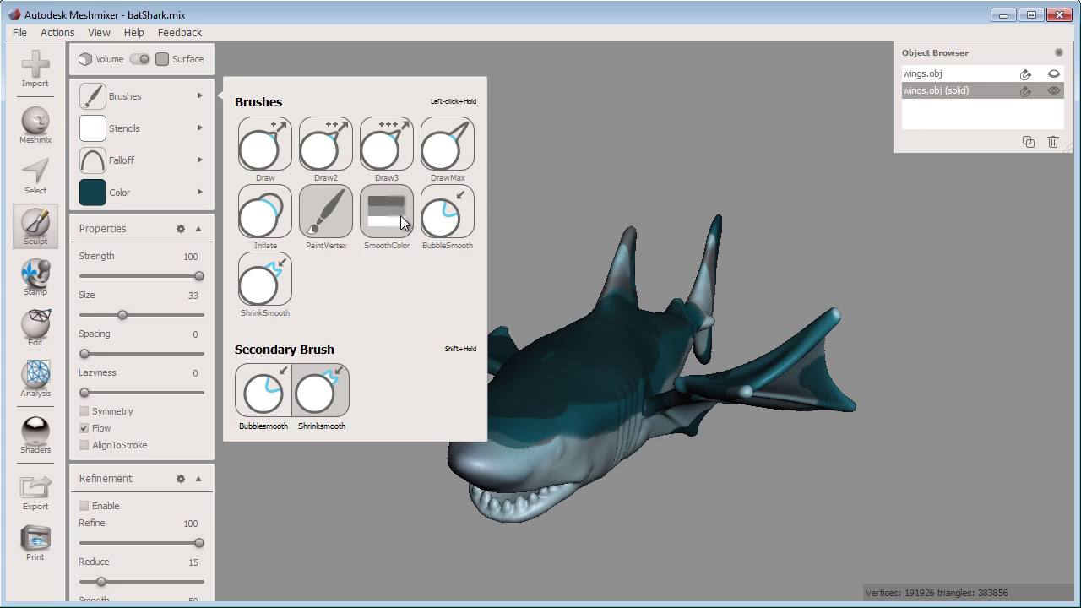
Blend the painted colors across the body, wings and tail with the SmoothColor brush at size 42.
left_click(402, 219)
mouse_move(570, 444)
right_mouse_down()
mouse_move(447, 408)
mouse_move(613, 482)
mouse_move(680, 314)
right_mouse_up()
key("bracketright")
key("bracketright")
key("bracketright")
left_click_drag(681, 314, 461, 336)
mouse_move(545, 332)
left_mouse_down()
mouse_move(632, 309)
mouse_move(313, 318)
mouse_move(634, 307)
mouse_move(598, 208)
left_mouse_up()
right_click_drag(599, 208, 813, 374)
right_click_drag(524, 403, 822, 419)
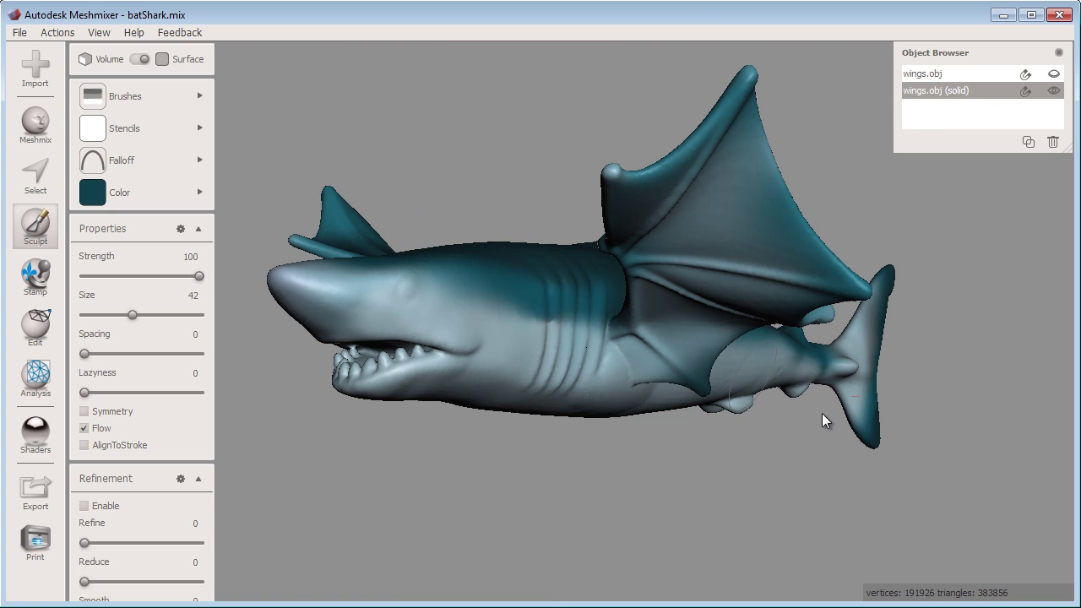
right_click_drag(693, 306, 407, 579)
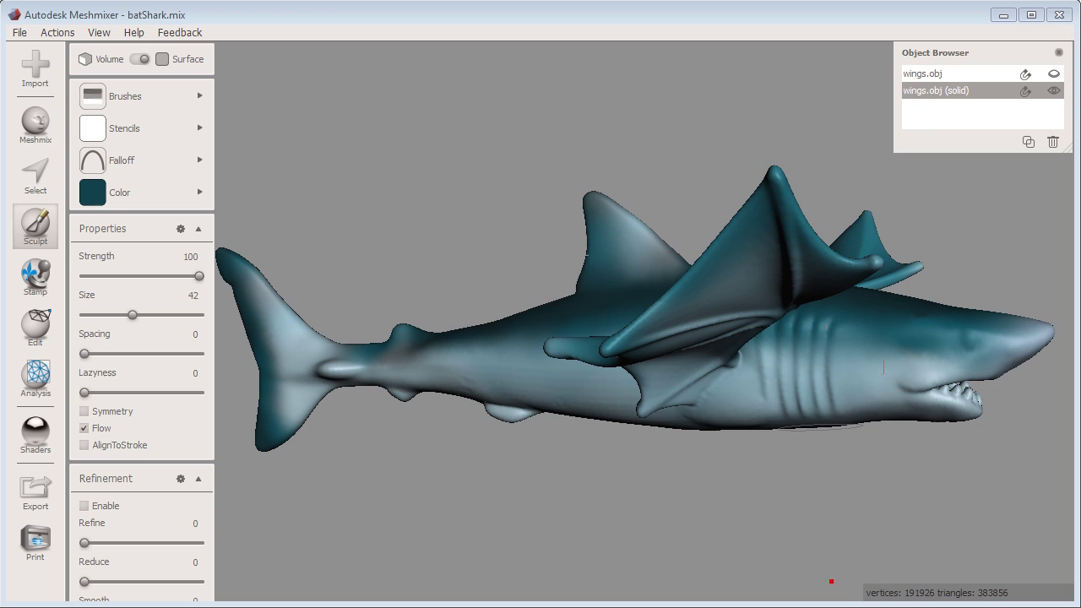
Preview the image Metal-Scratch-1609703.jpg and add it as a custom brush stencil.
left_click_drag(878, 604, 512, 115)
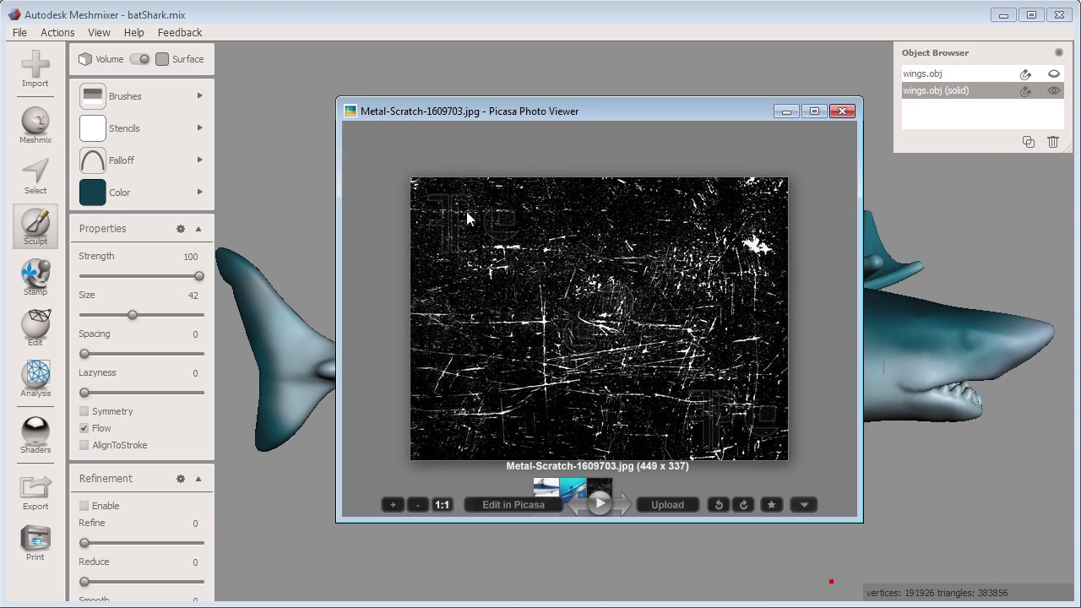
left_click(781, 112)
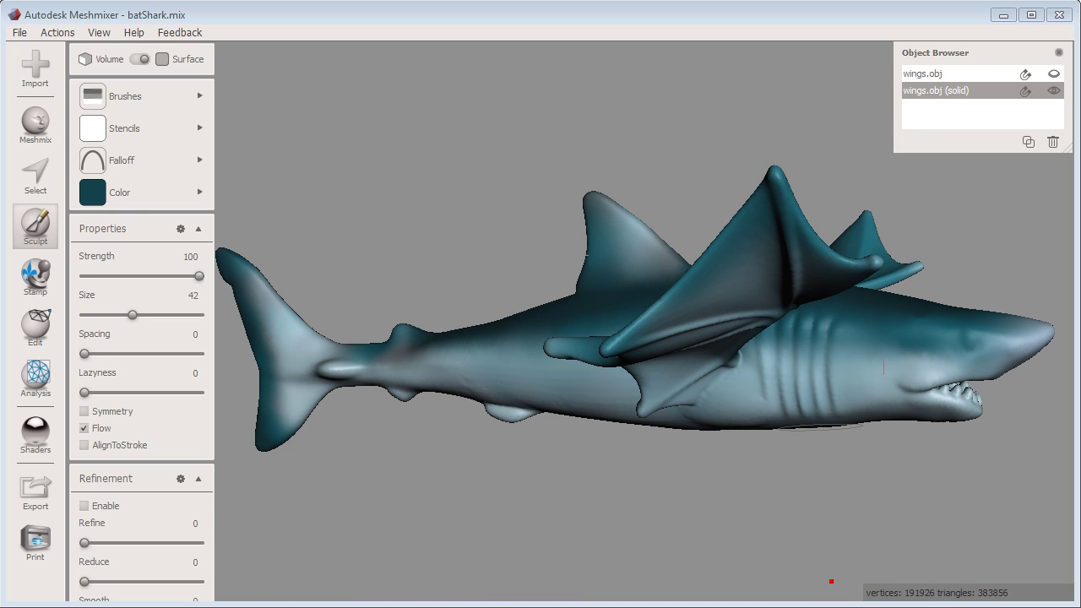
mouse_move(117, 130)
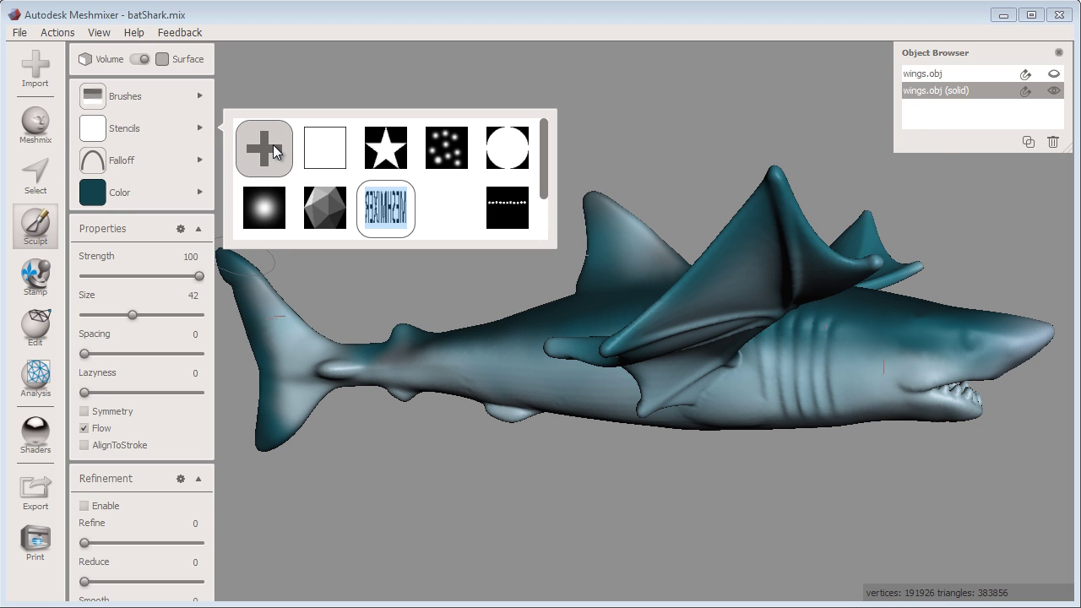
left_click(276, 152)
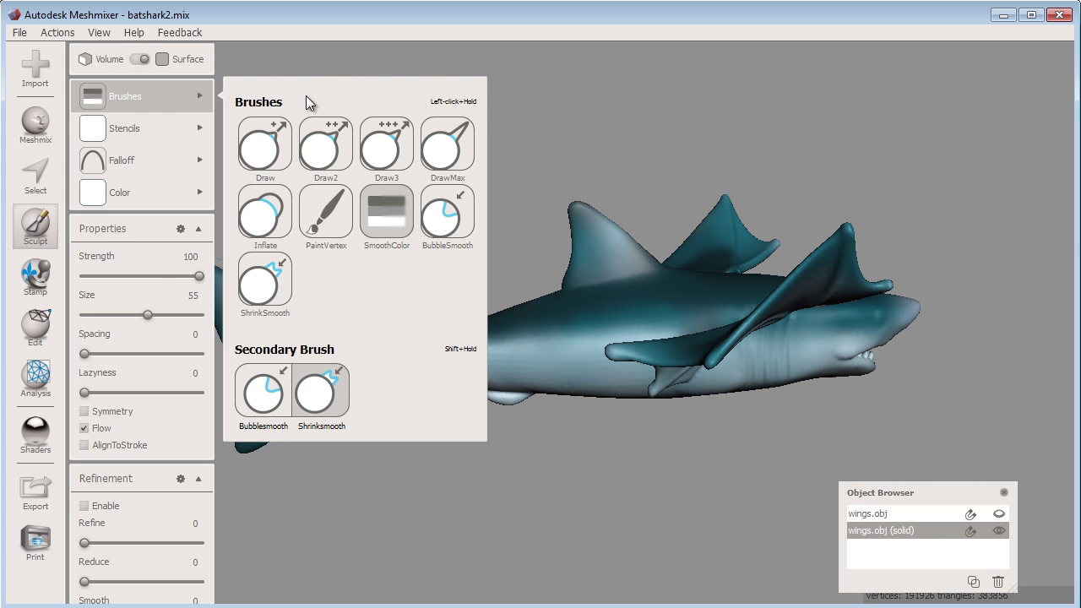
Paint dark blue speckles over the gills and flanks using PaintVertex with the scratch stencil at strength 42.
left_click(315, 209)
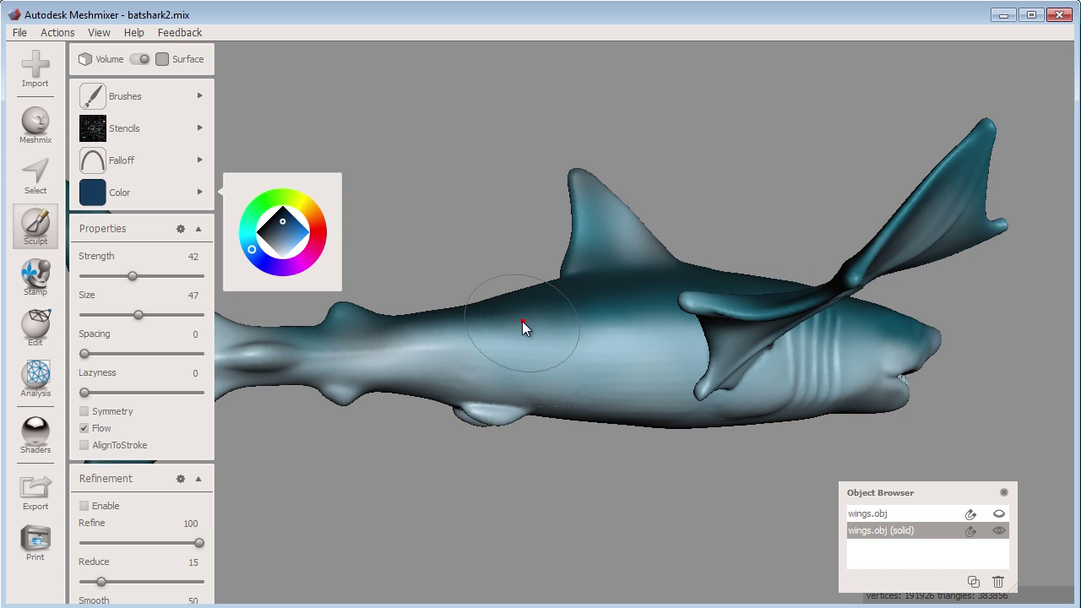
right_click_drag(854, 404, 654, 422)
left_click_drag(786, 359, 767, 369)
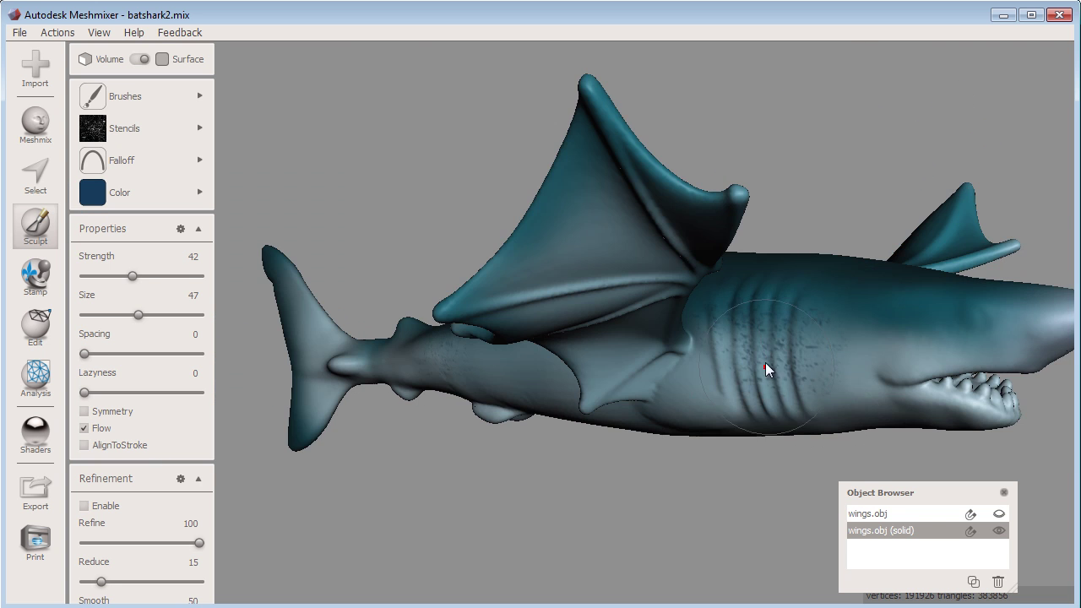
mouse_move(767, 369)
right_mouse_down()
mouse_move(774, 383)
mouse_move(839, 294)
mouse_move(717, 338)
right_mouse_up()
left_click(651, 362)
mouse_move(523, 430)
right_mouse_down()
mouse_move(526, 405)
mouse_move(816, 304)
right_mouse_up()
key("bracketright")
right_click_drag(410, 390, 707, 346)
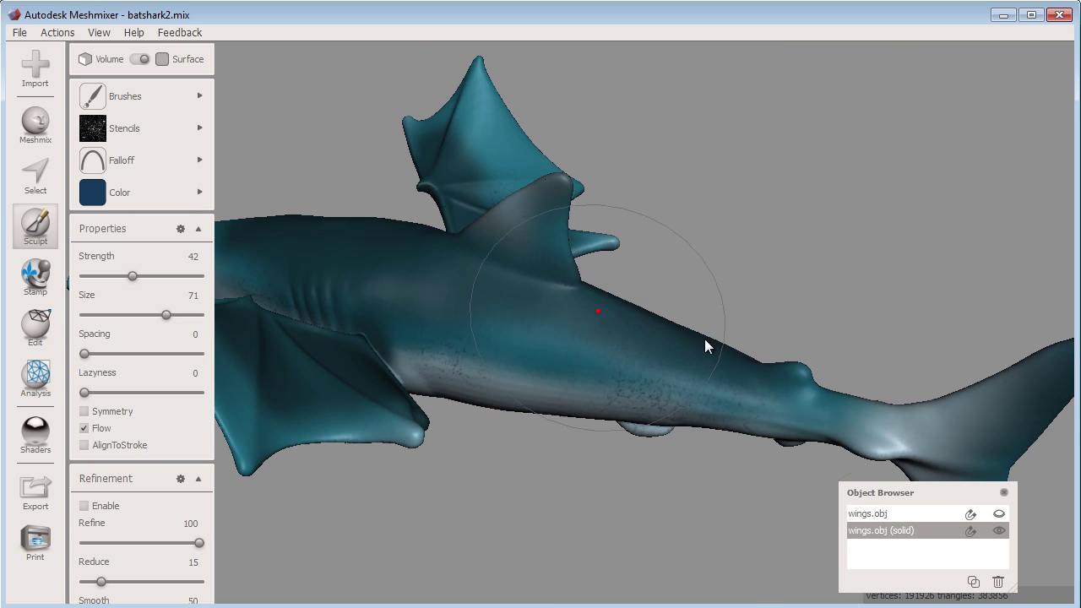
right_click_drag(350, 330, 453, 343)
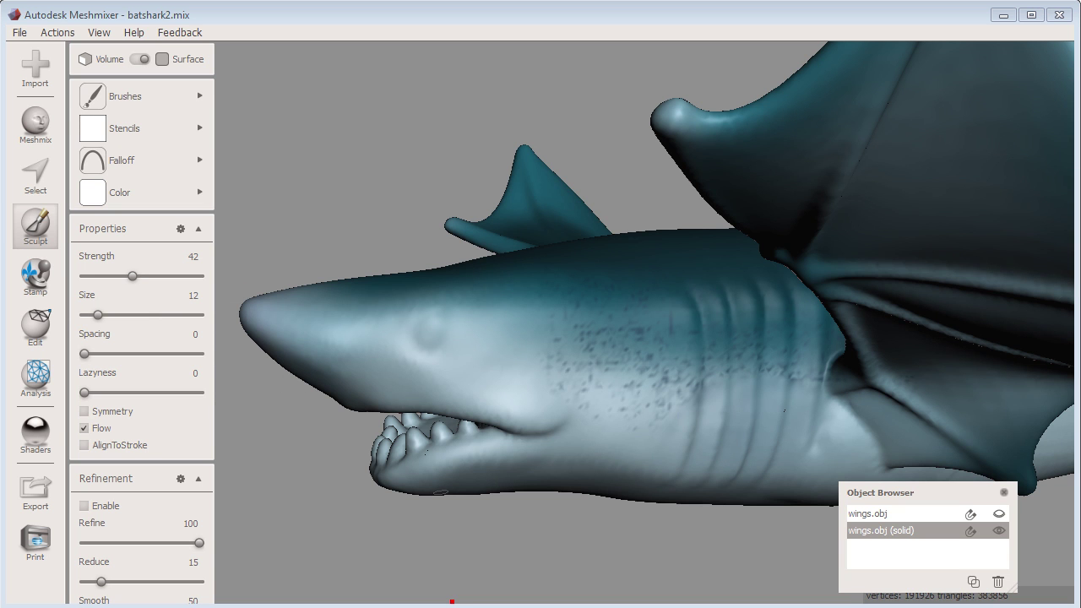
Try to paint the shark's eye dark red with PaintVertex at brush size 18.
right_click_drag(418, 290, 475, 336, "alt")
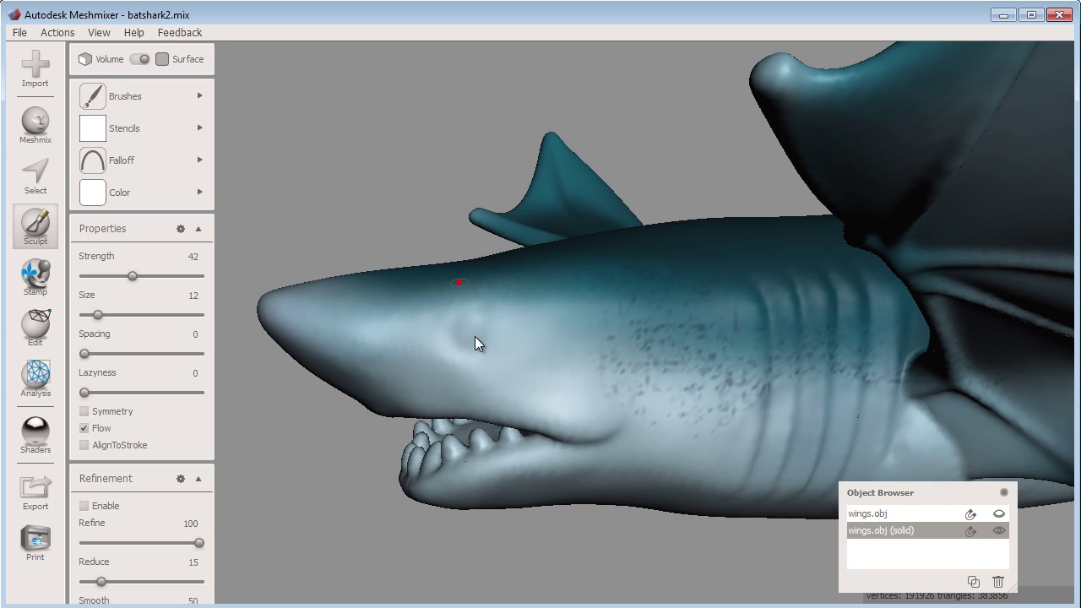
key("w")
key("w")
left_click(128, 91)
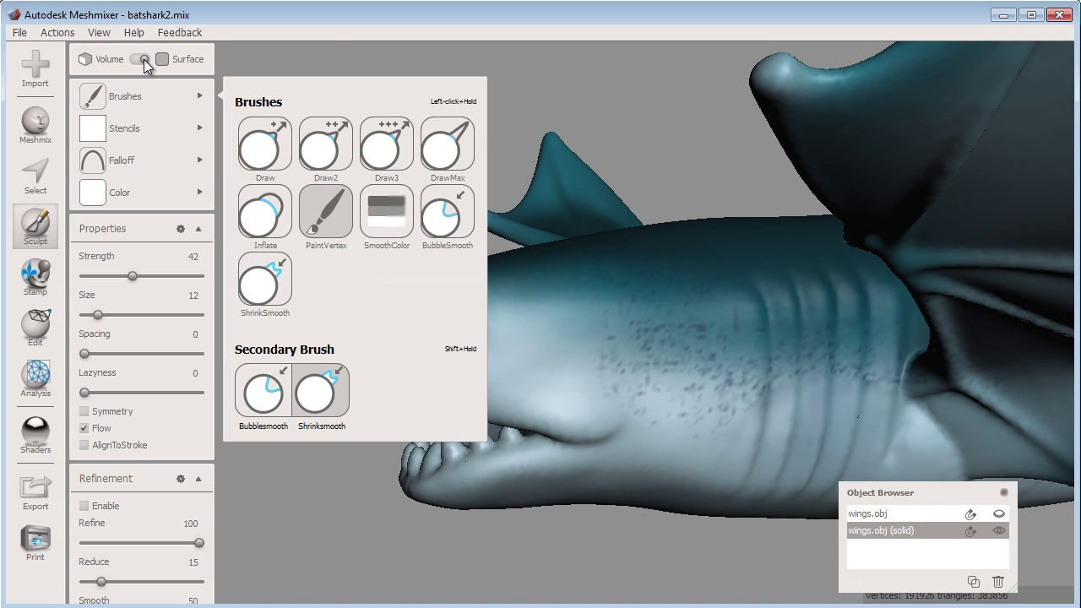
left_click(355, 68)
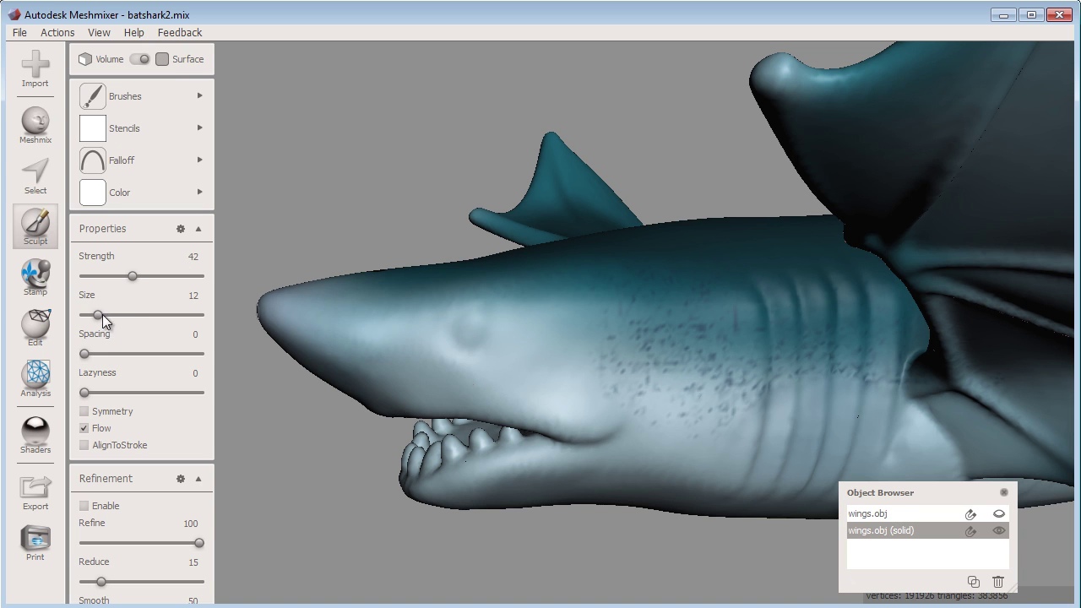
left_click_drag(103, 314, 109, 316)
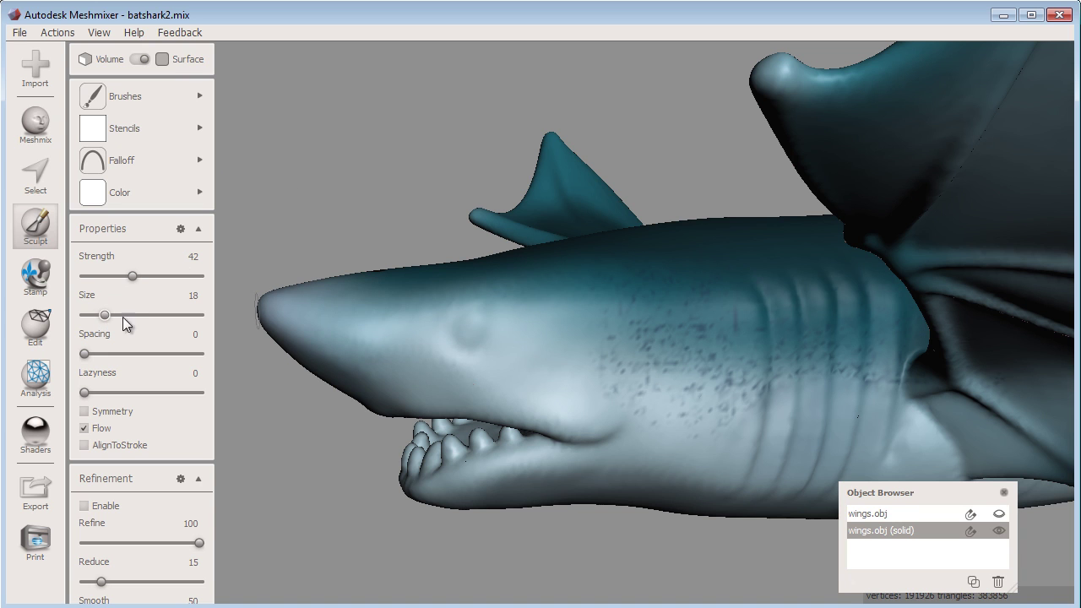
left_click(470, 329)
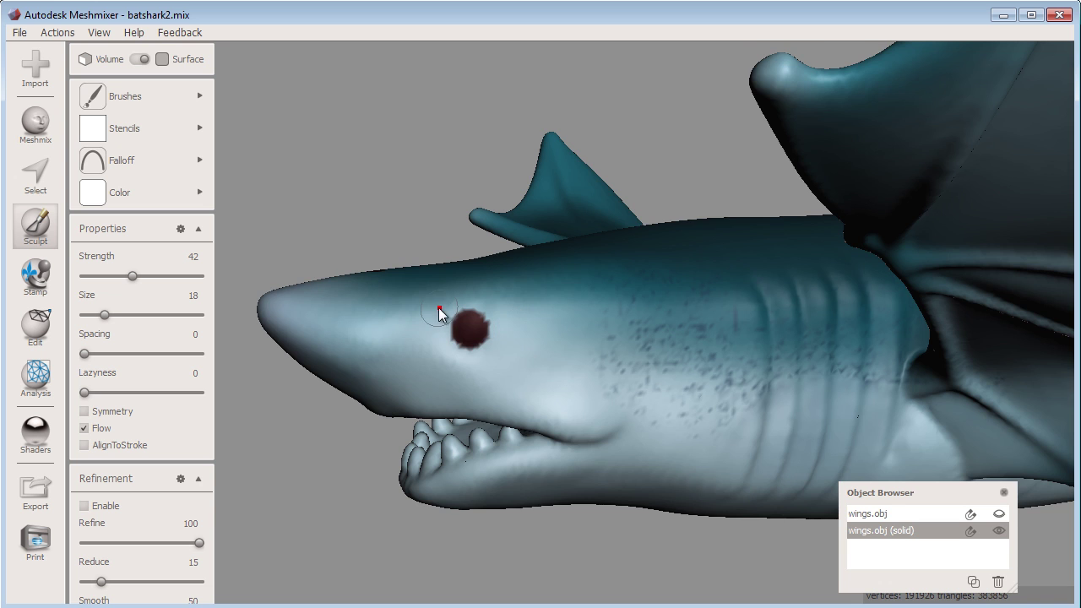
Switch to Volume sculpting and use the Refine brush at size 18 to densify the mesh around the eye.
scroll(473, 426, "up", 3)
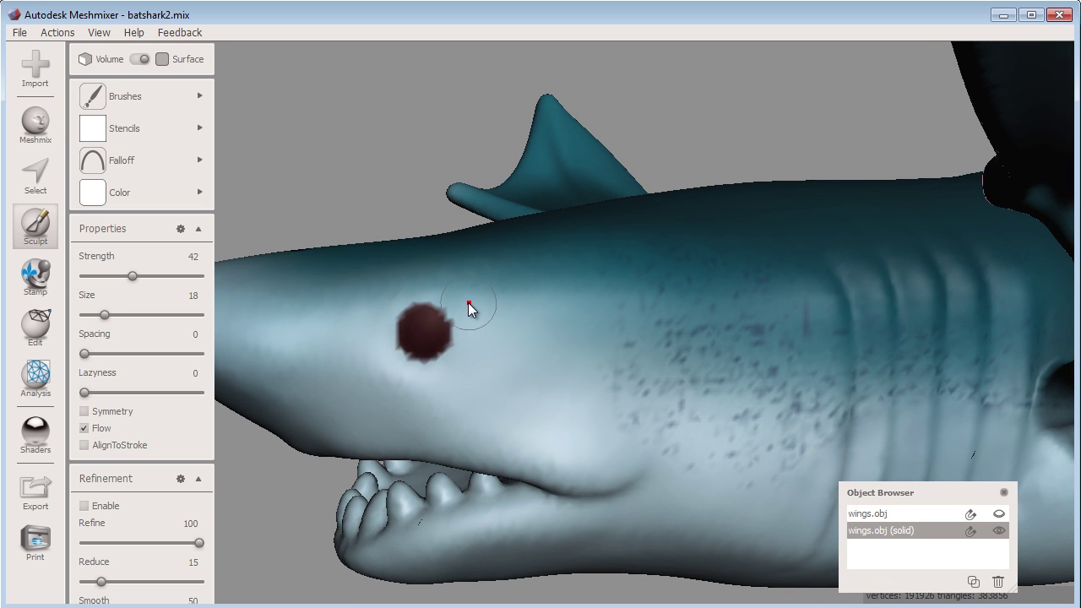
left_click(143, 58)
left_click(125, 96)
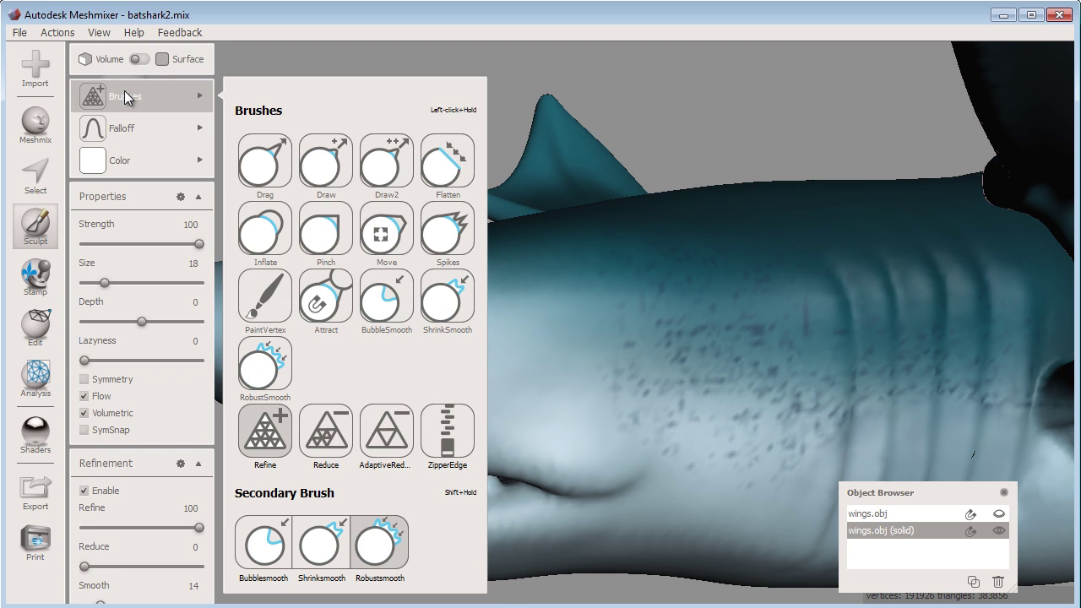
left_click(277, 437)
mouse_move(148, 97)
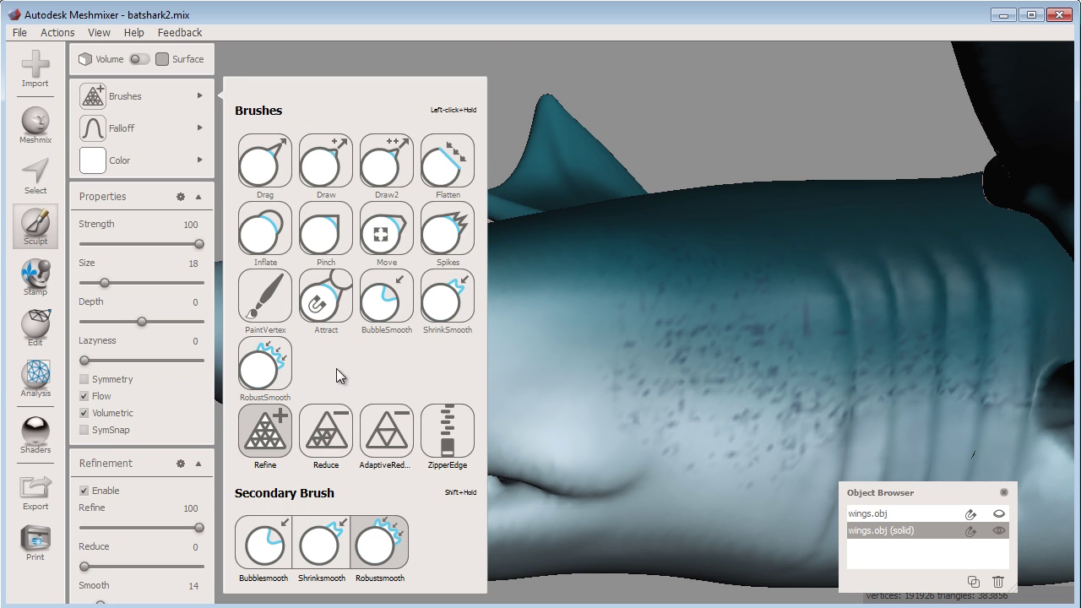
key("w")
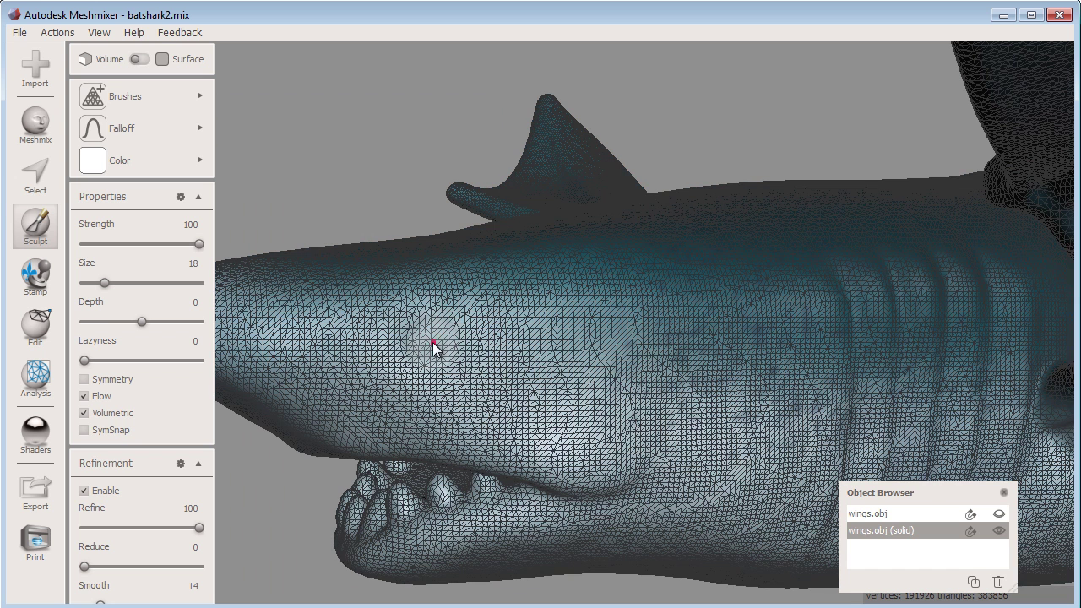
mouse_move(415, 335)
left_mouse_down()
mouse_move(415, 326)
mouse_move(446, 343)
mouse_move(405, 362)
mouse_move(417, 313)
mouse_move(452, 335)
mouse_move(417, 362)
mouse_move(415, 306)
mouse_move(408, 363)
mouse_move(373, 329)
left_mouse_up()
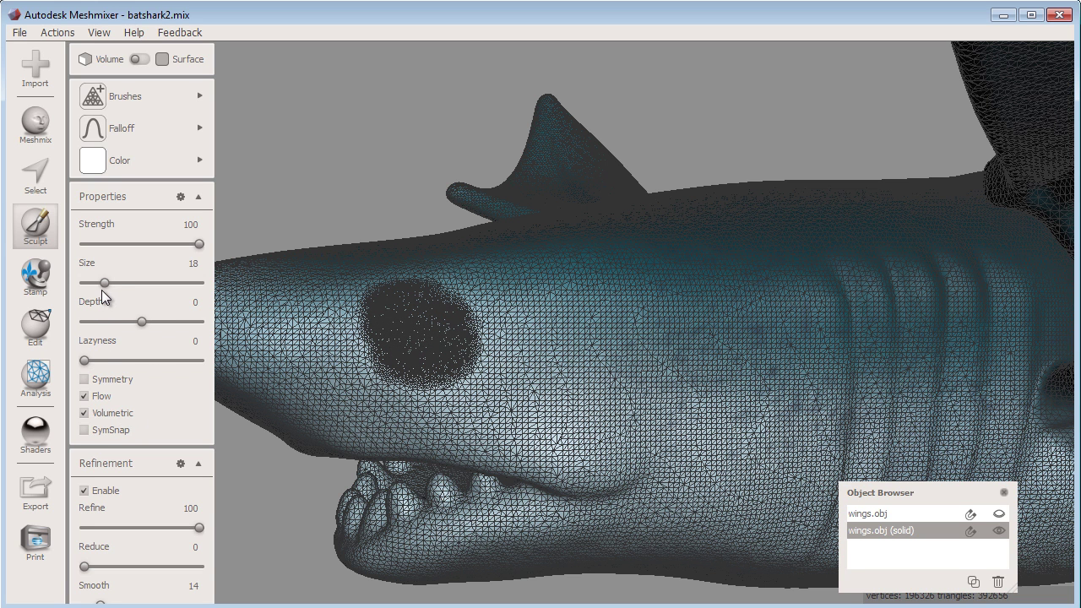
Reduce the Refine brush size to 12 and densify the mesh at the center of the eye further.
left_click_drag(103, 282, 97, 283)
left_click(420, 341)
key("w")
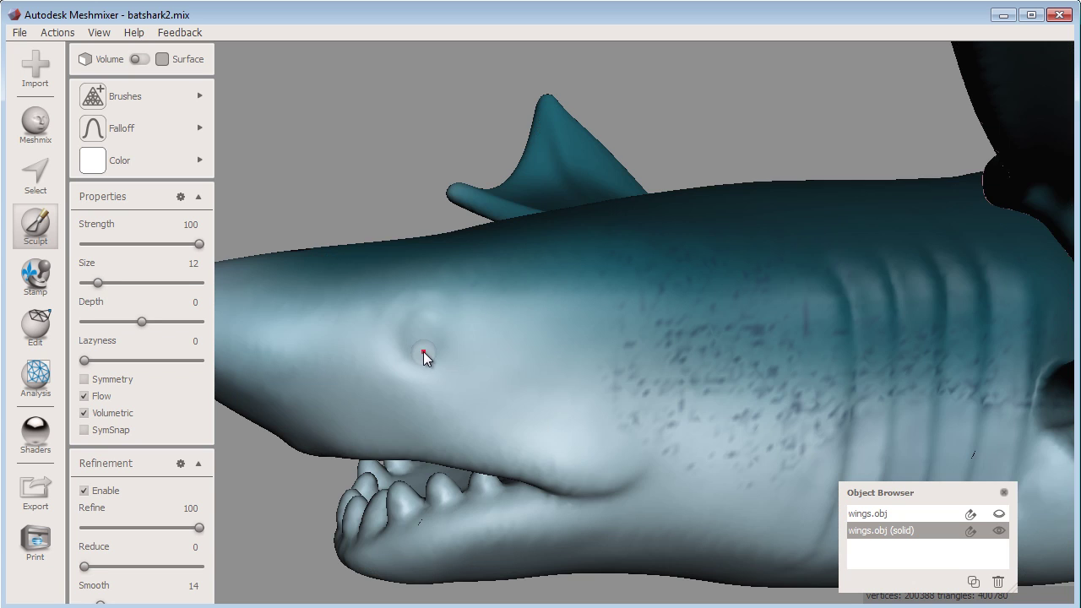
key("w")
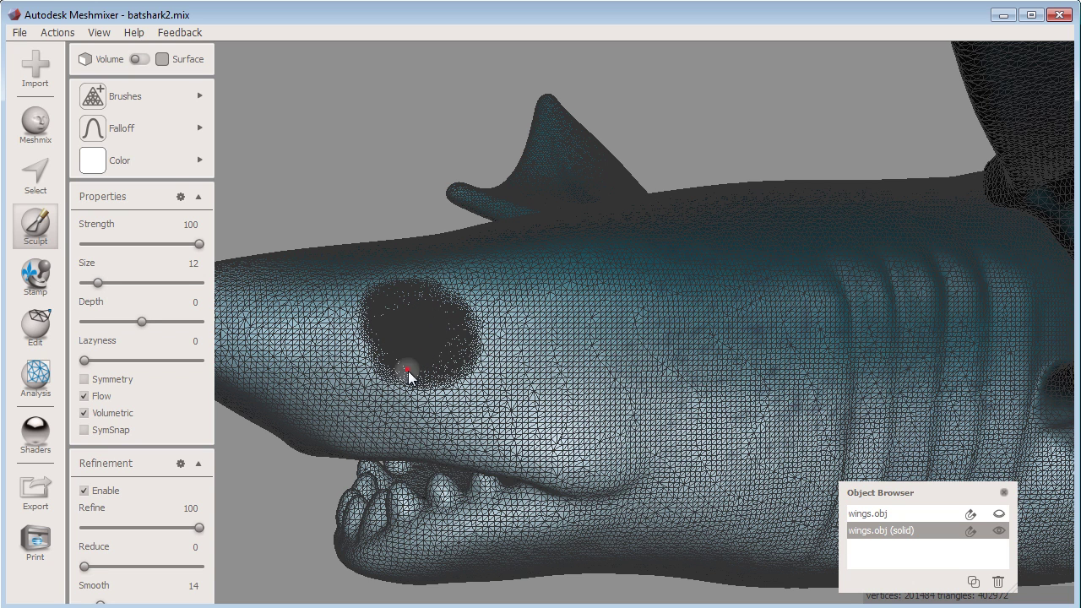
Paint the shark's eye black in Surface sculpting mode at brush size 18 and strength 42, with the wireframe hidden.
key("w")
left_click(141, 63)
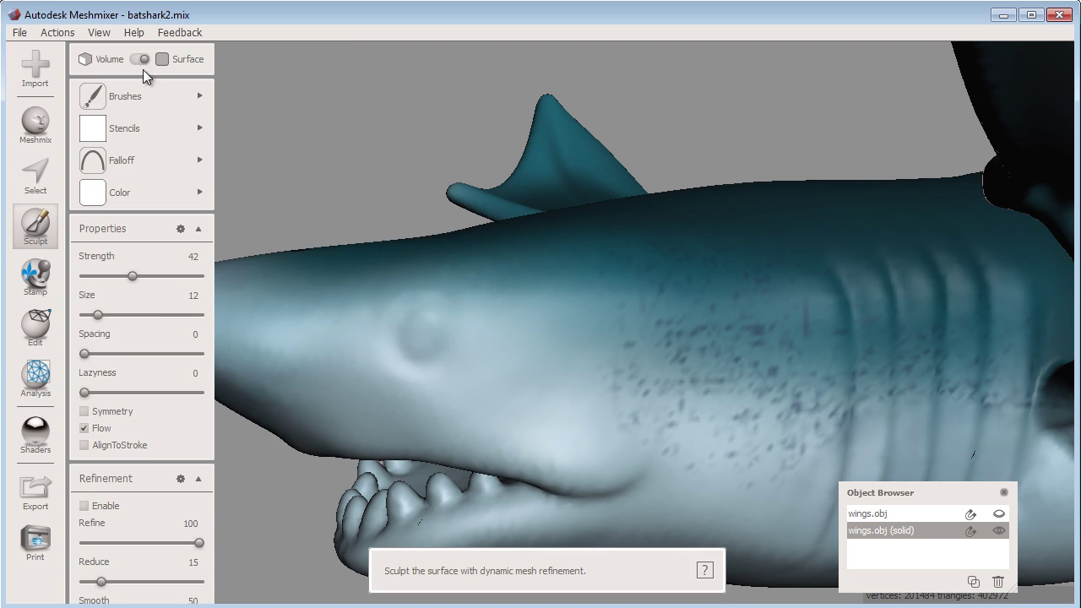
mouse_move(131, 86)
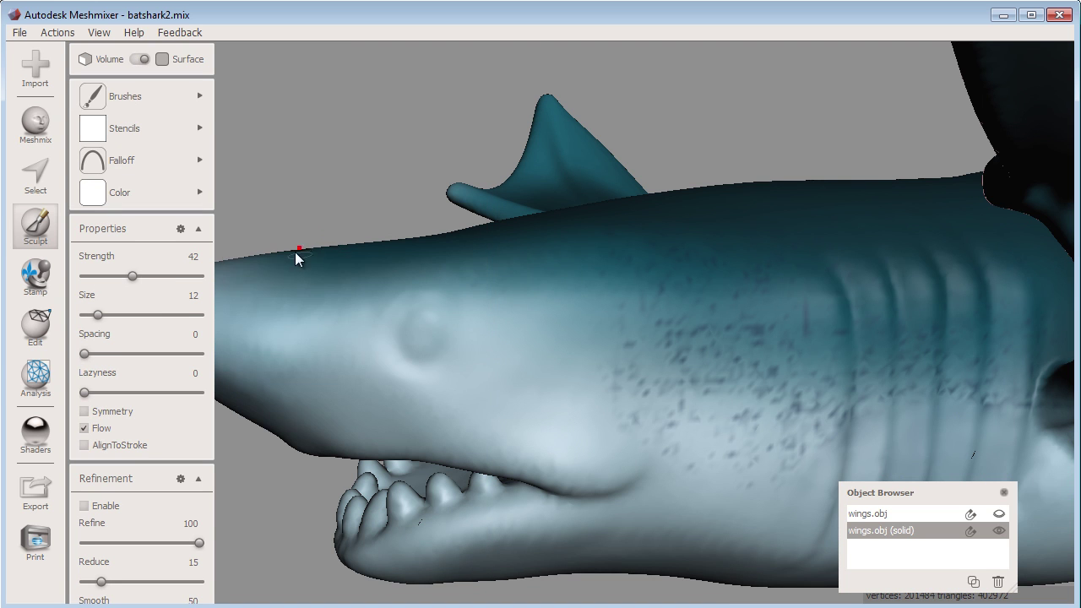
left_click(140, 194)
left_click_drag(294, 230, 287, 203)
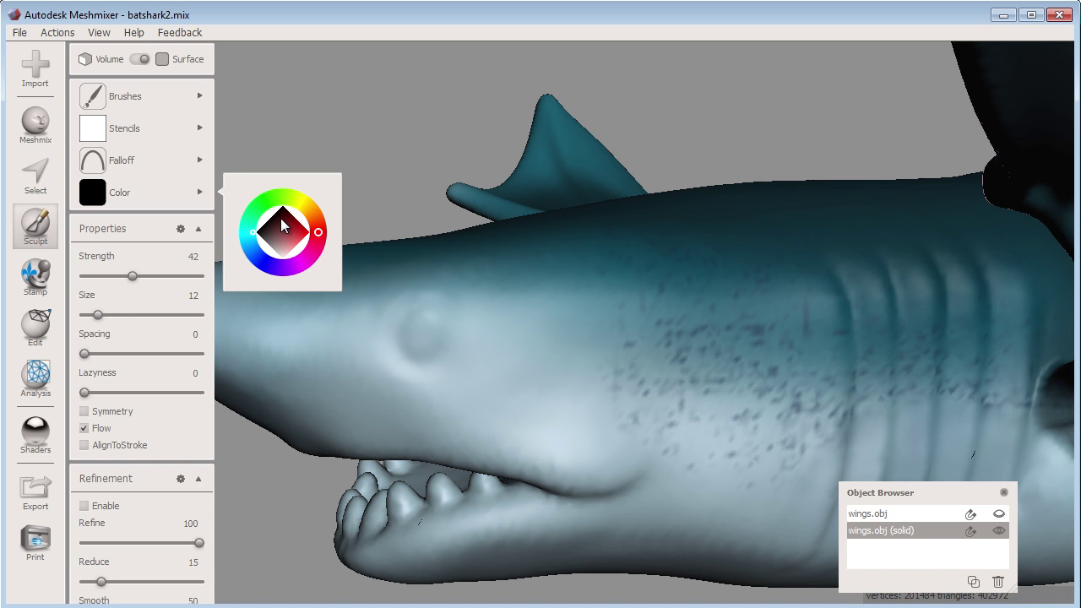
left_click_drag(98, 315, 105, 315)
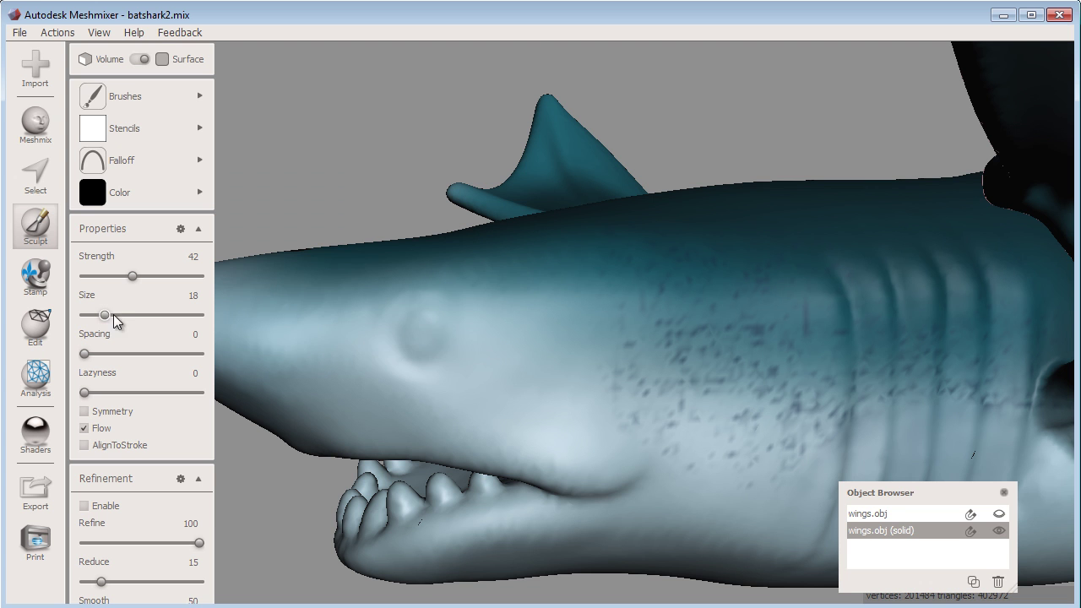
left_click(421, 341)
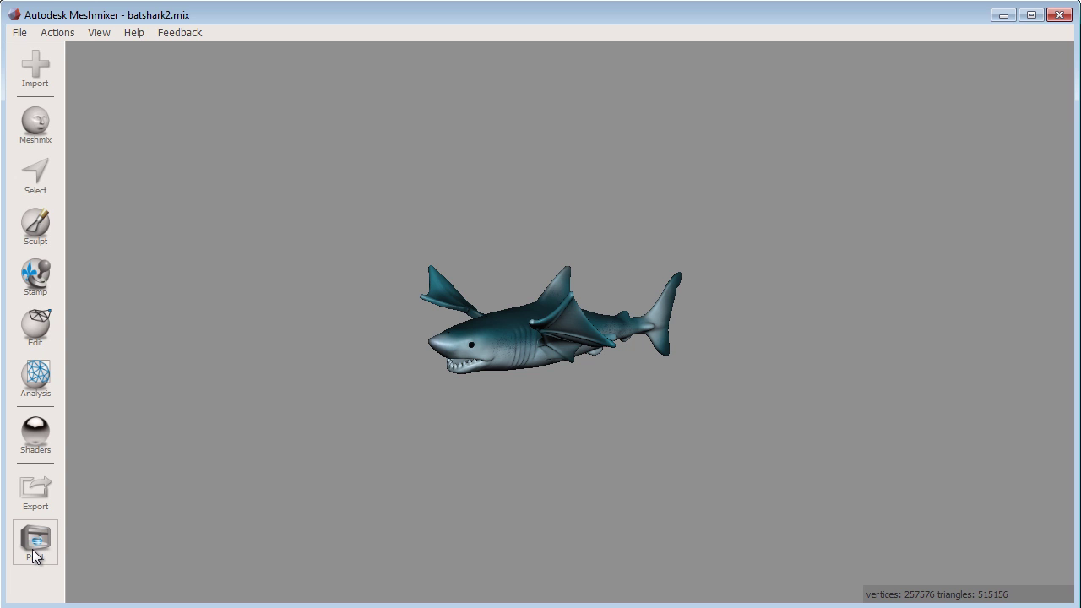
Open the print setup for the shark, choose Shapeways as the printing service and dismiss its help note.
left_click(34, 548)
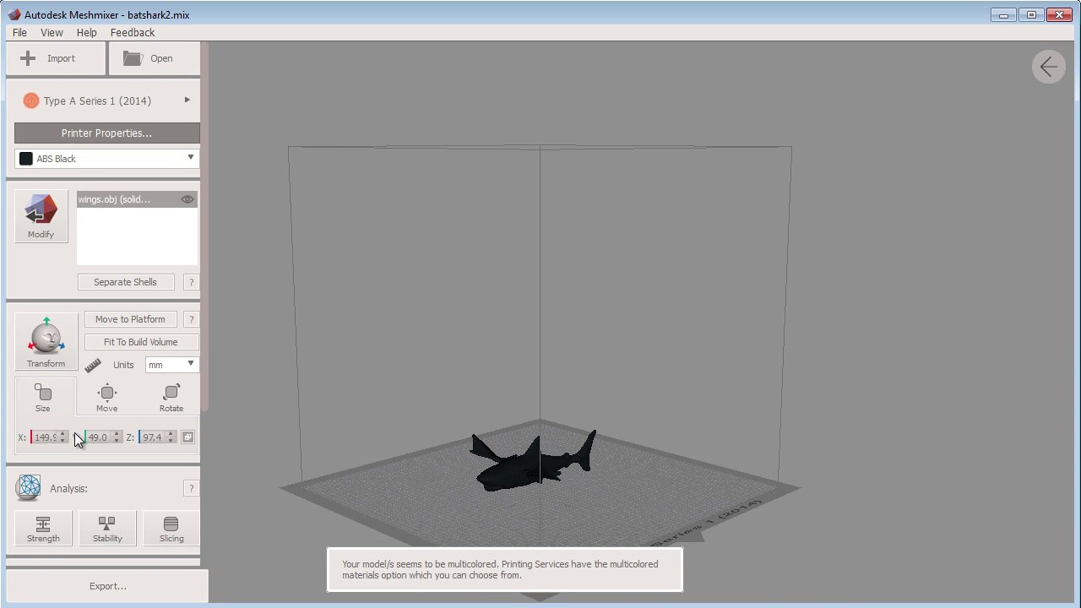
left_click(140, 99)
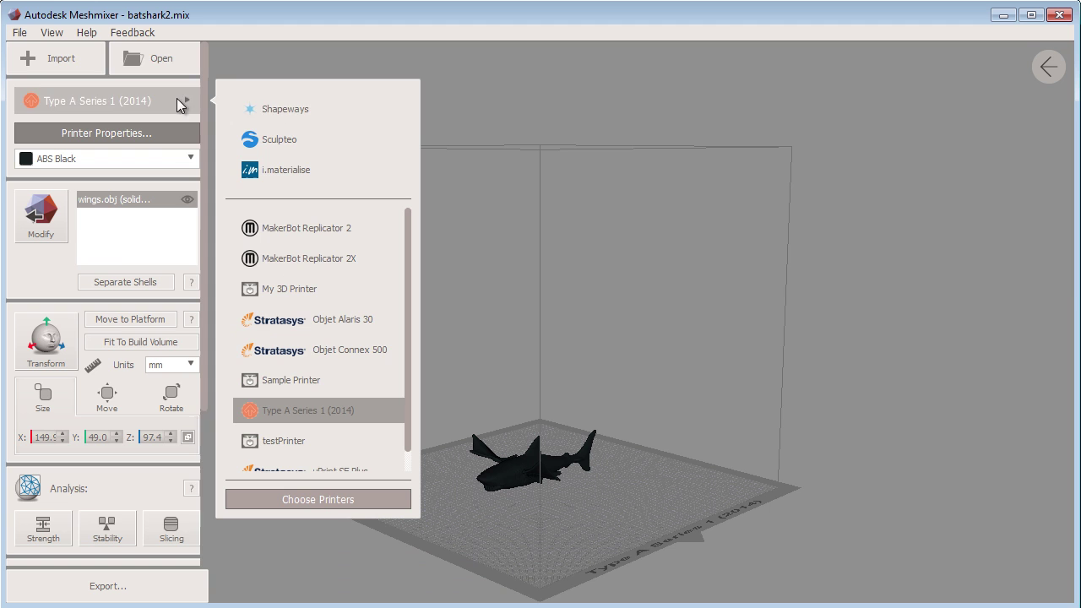
left_click(269, 112)
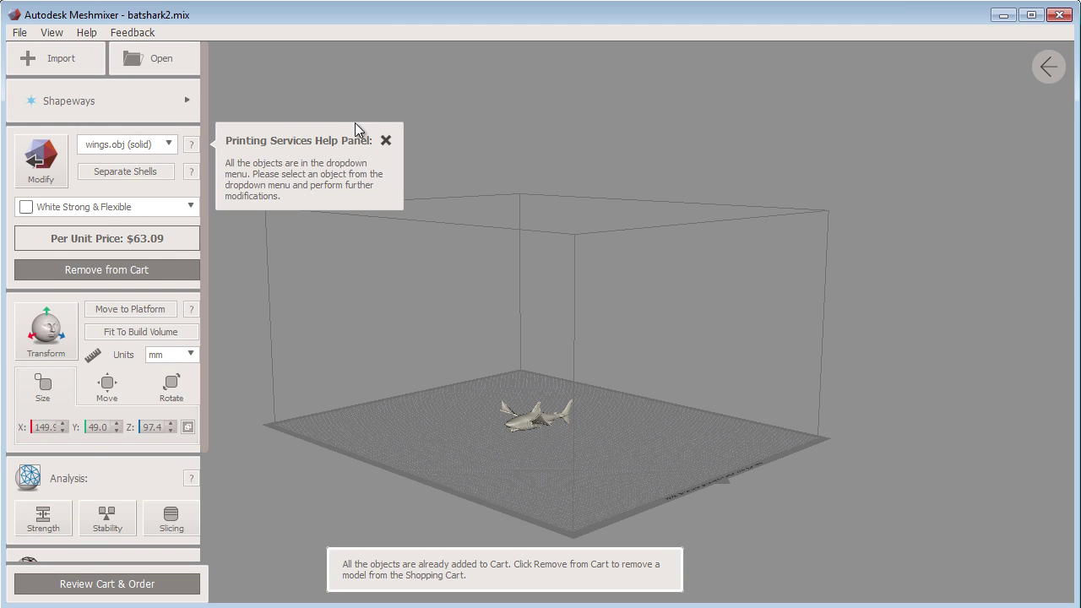
left_click(385, 140)
Set the print material to Full Color Sandstone and inspect the painted shark's head up close on the build platform.
left_click(190, 206)
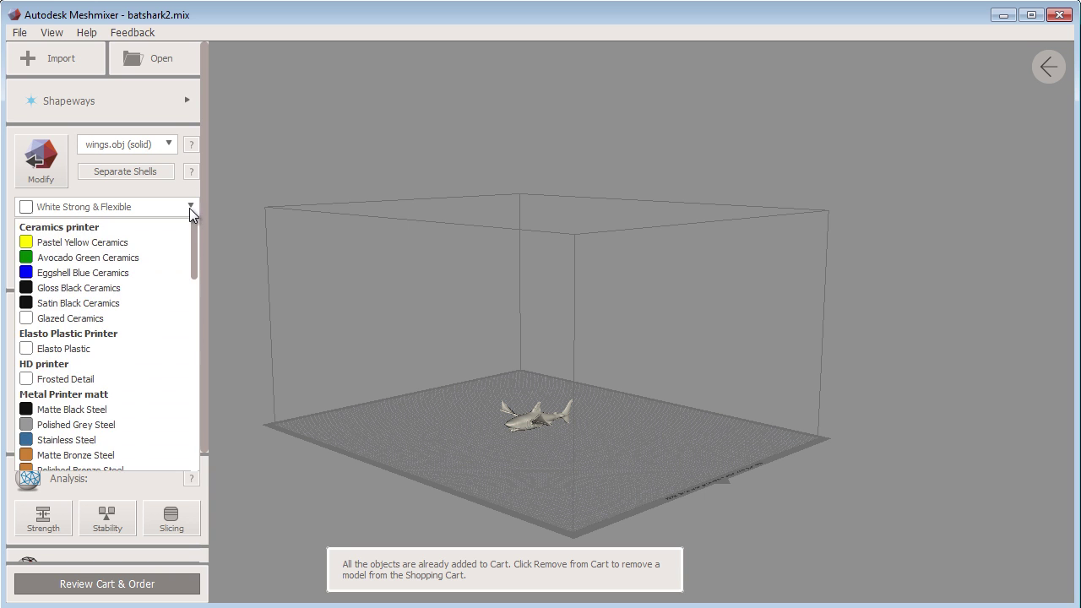
left_click_drag(193, 238, 188, 449)
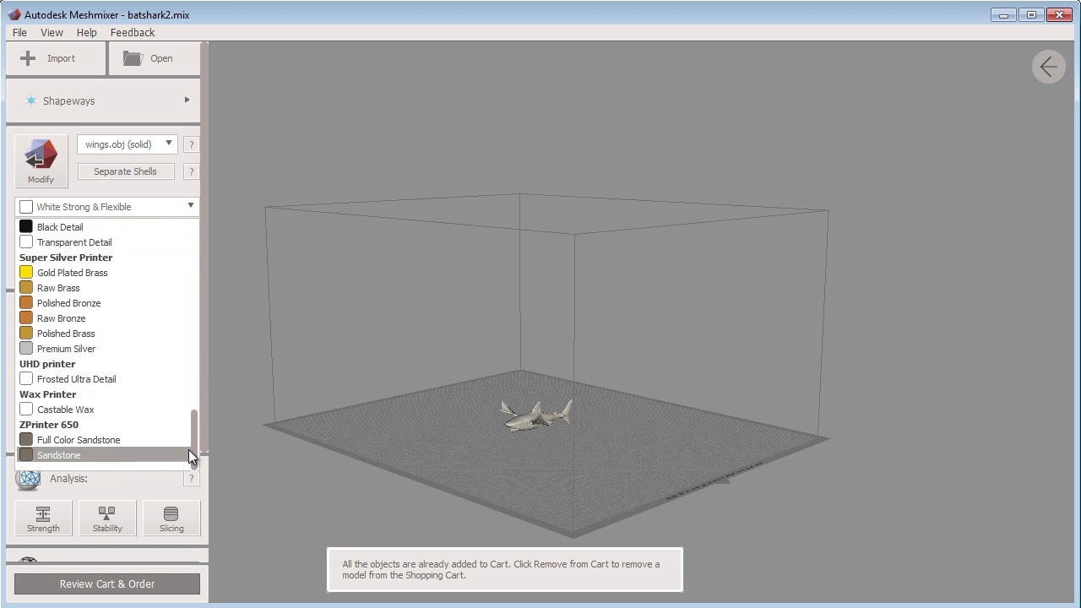
left_click(127, 440)
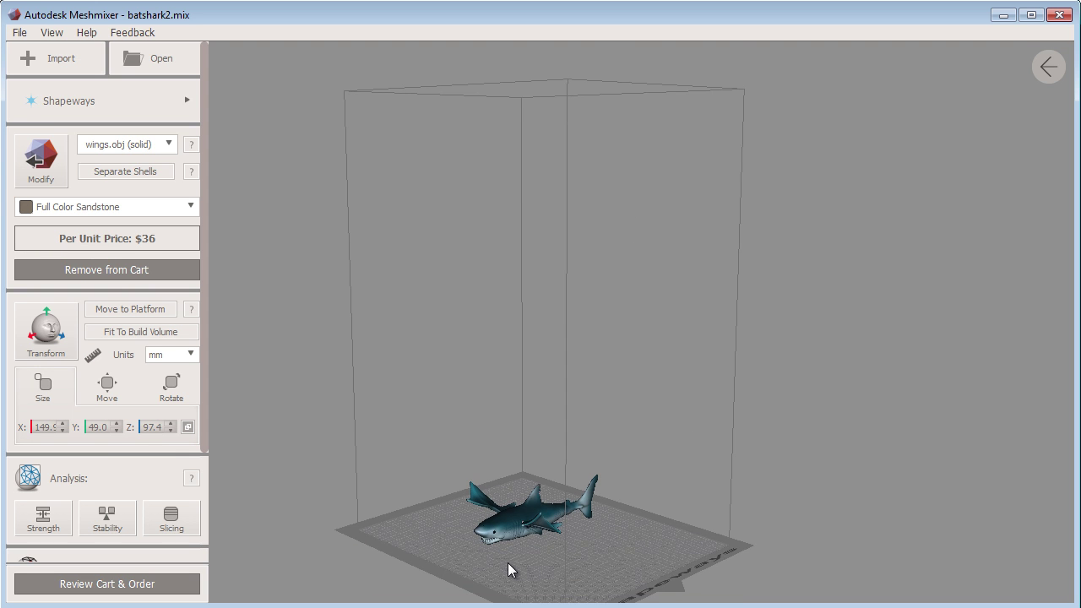
right_click_drag(507, 562, 607, 607)
right_click_drag(622, 528, 360, 540)
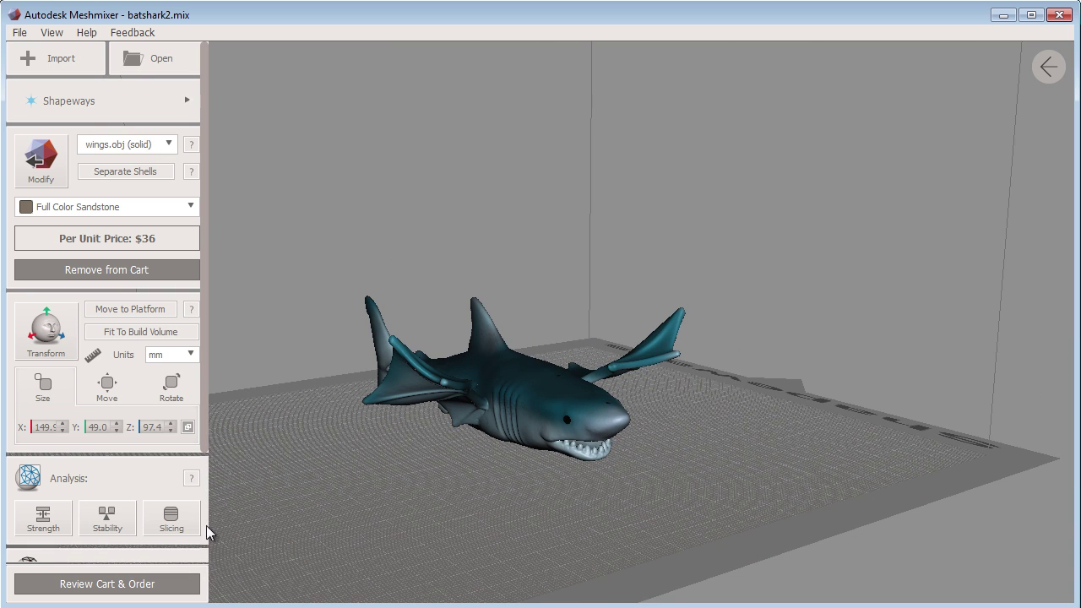
Review the shopping cart, order one shark model and continue to 3D printing with Shapeways in the browser.
left_click_drag(203, 495, 206, 564)
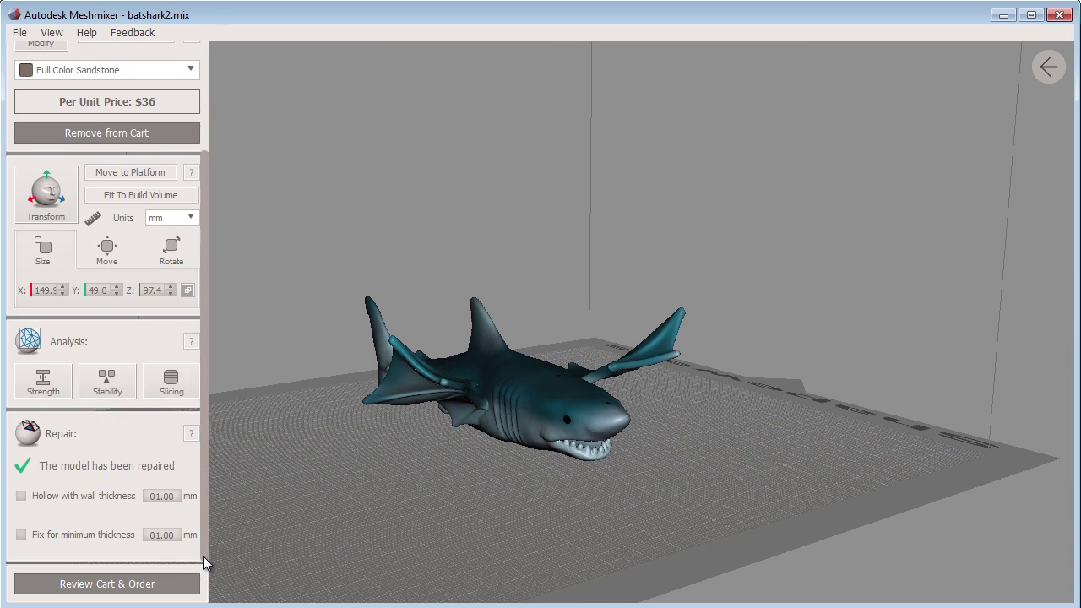
left_click(138, 584)
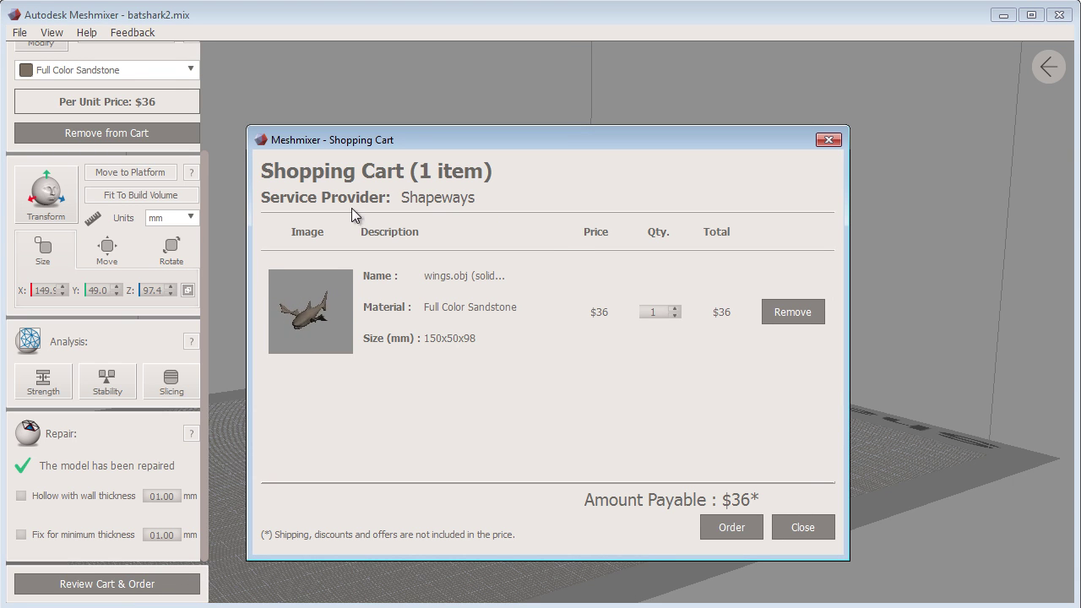
left_click(730, 526)
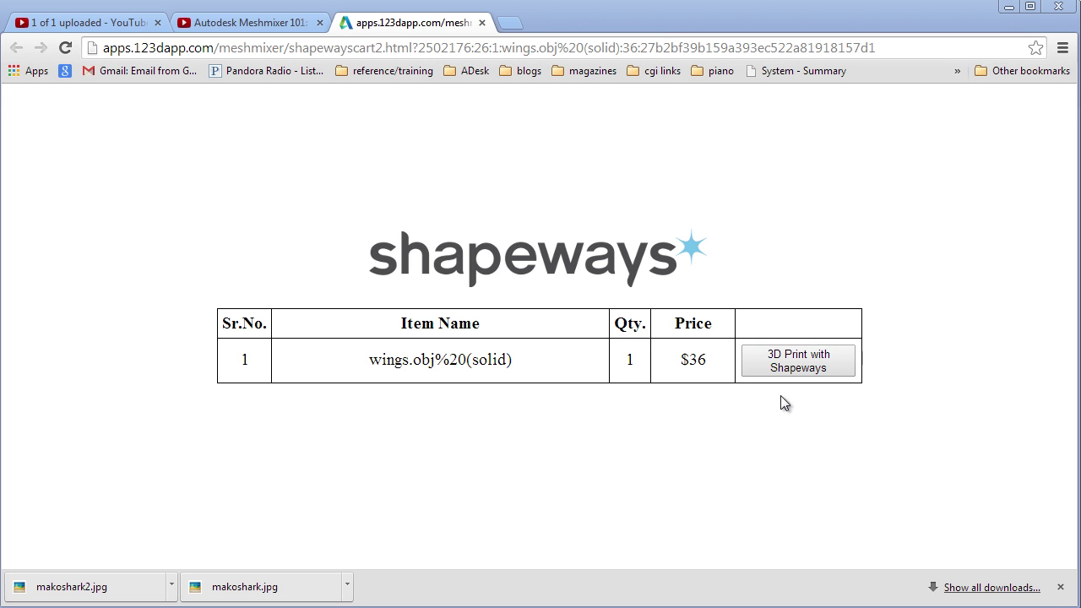
left_click(785, 368)
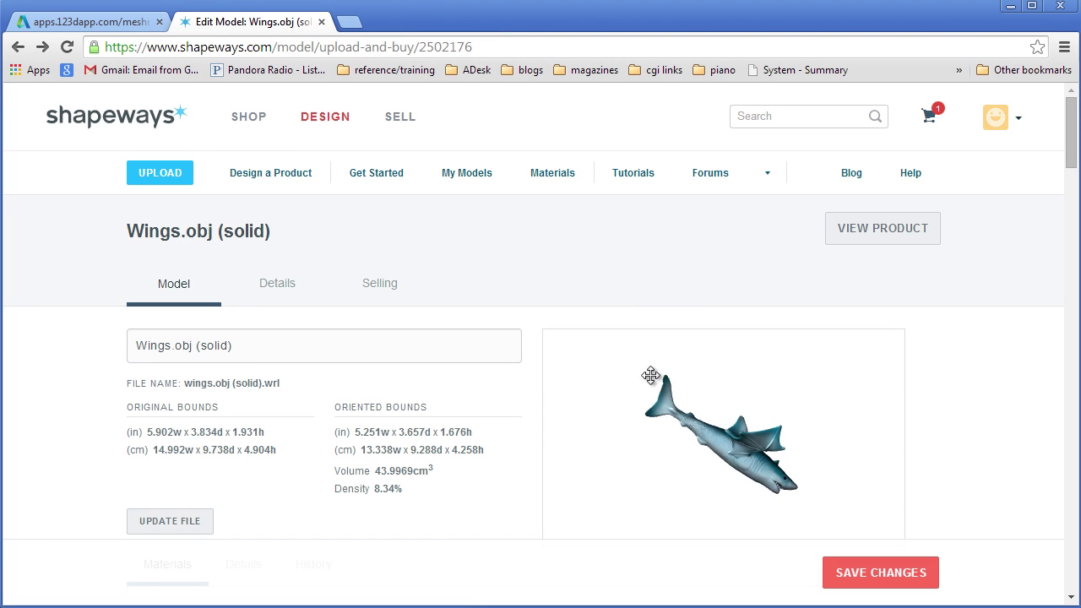
Rotate the shark preview on the Shapeways model page and add one Full Color Sandstone print to the cart.
left_click_drag(651, 374, 682, 405)
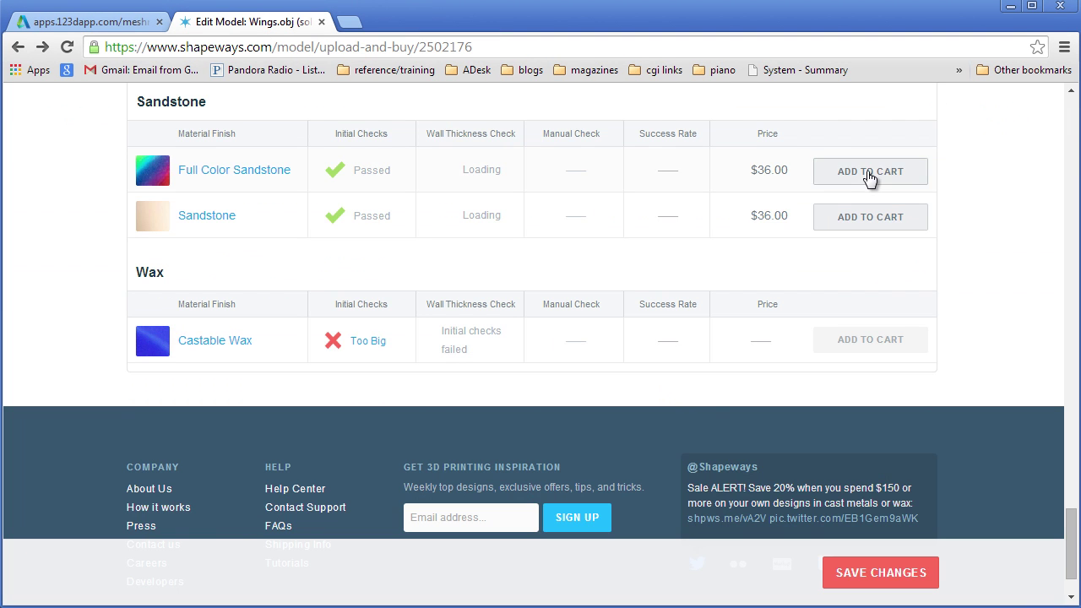
left_click(869, 173)
left_click_drag(1070, 547, 1070, 127)
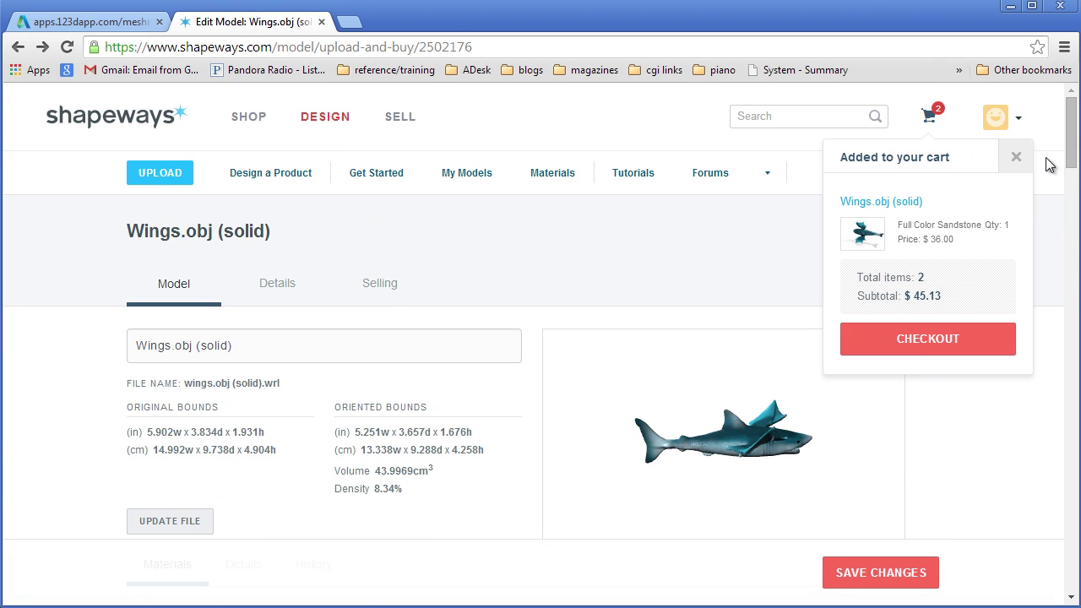